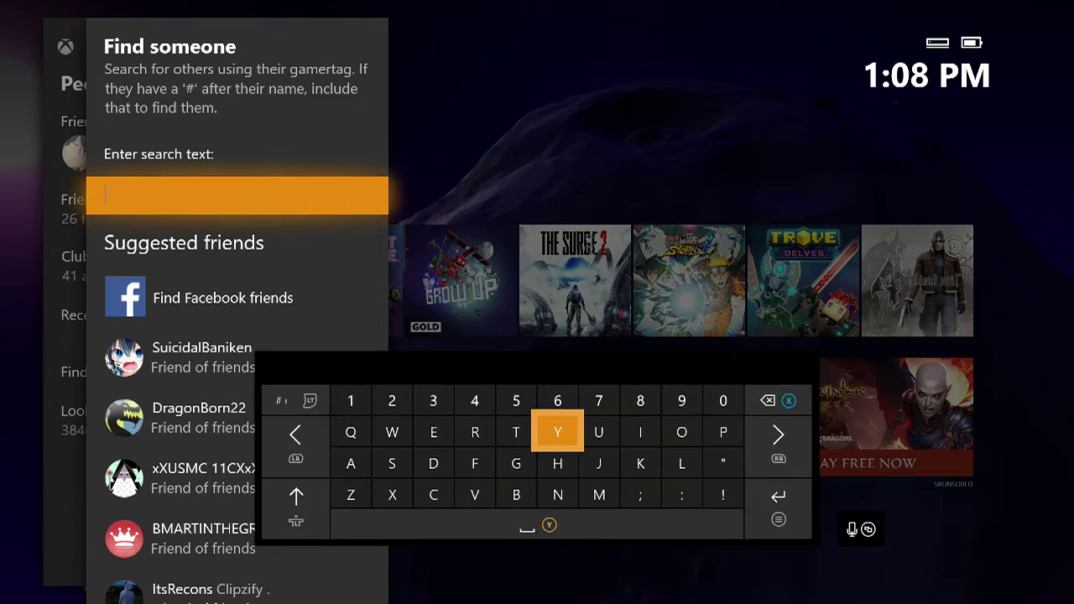
type("Poo")
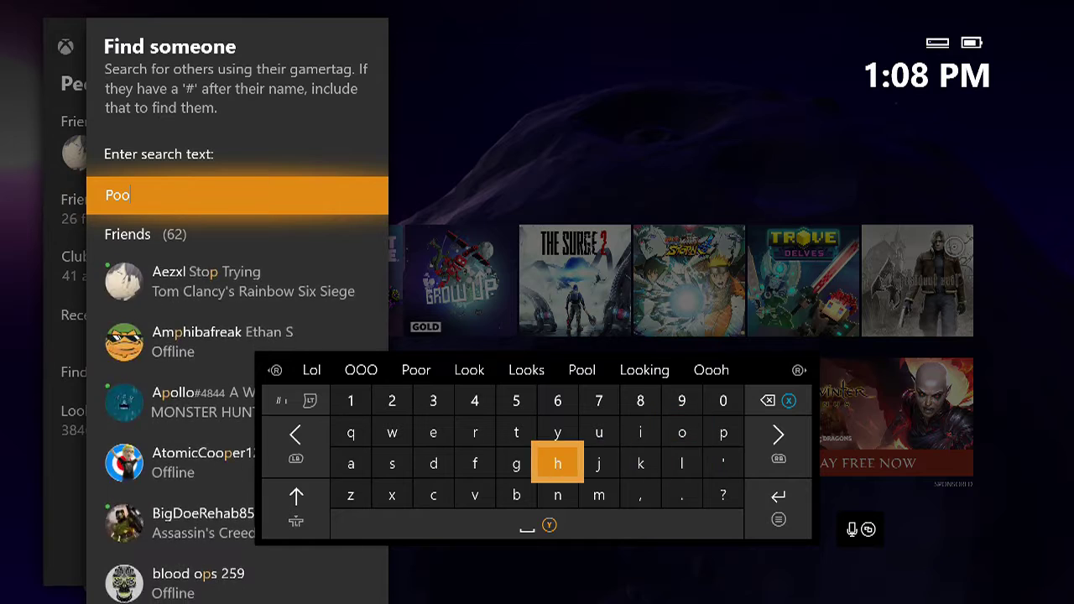
type("d")
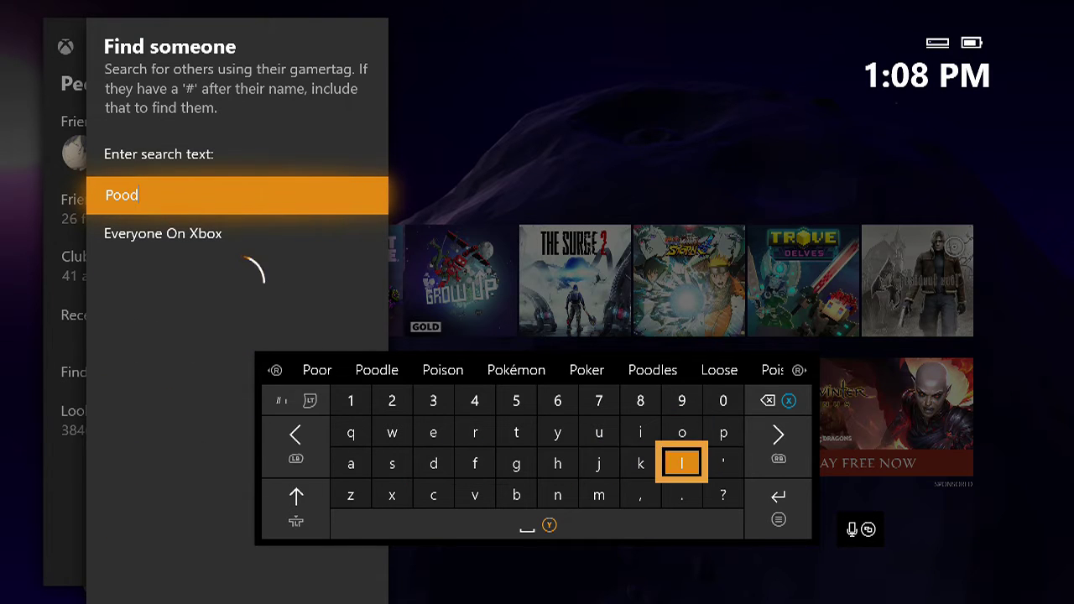
type("le")
Run the 'Poodle' player search and move into the results list.
key("Return")
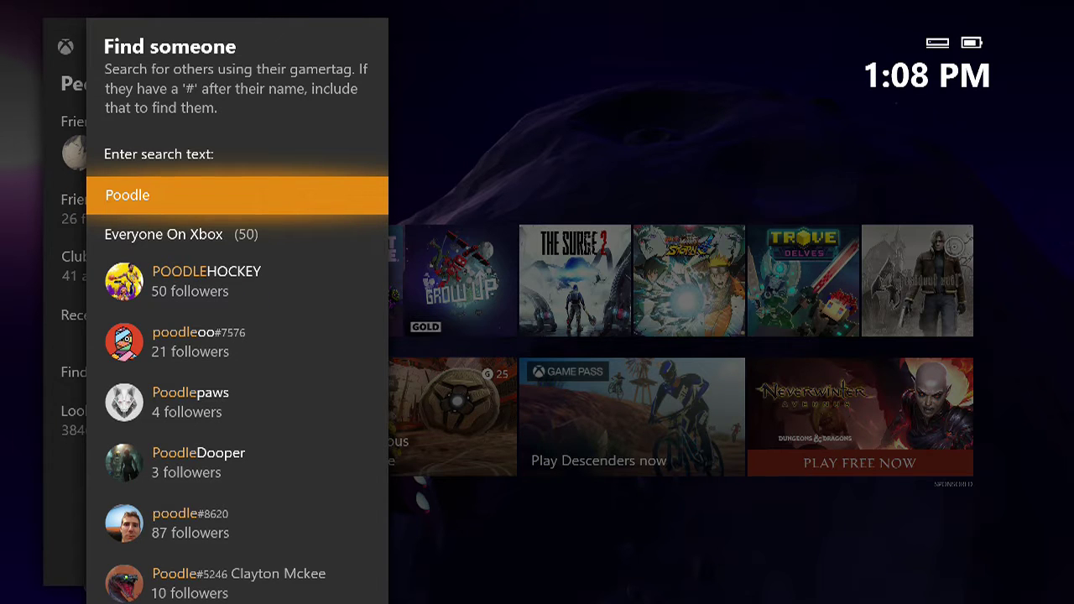
key("Down")
key("Down")
Invite the first few Poodle search results to the party.
key("Up")
key("Return")
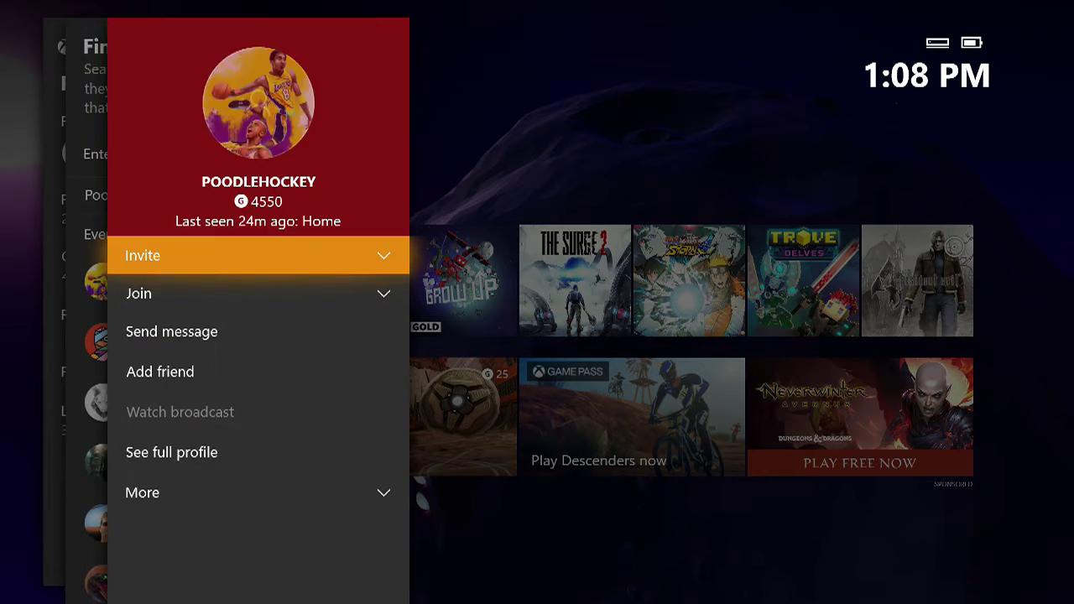
key("Return")
key("Return")
key("Down")
key("Return")
key("Return")
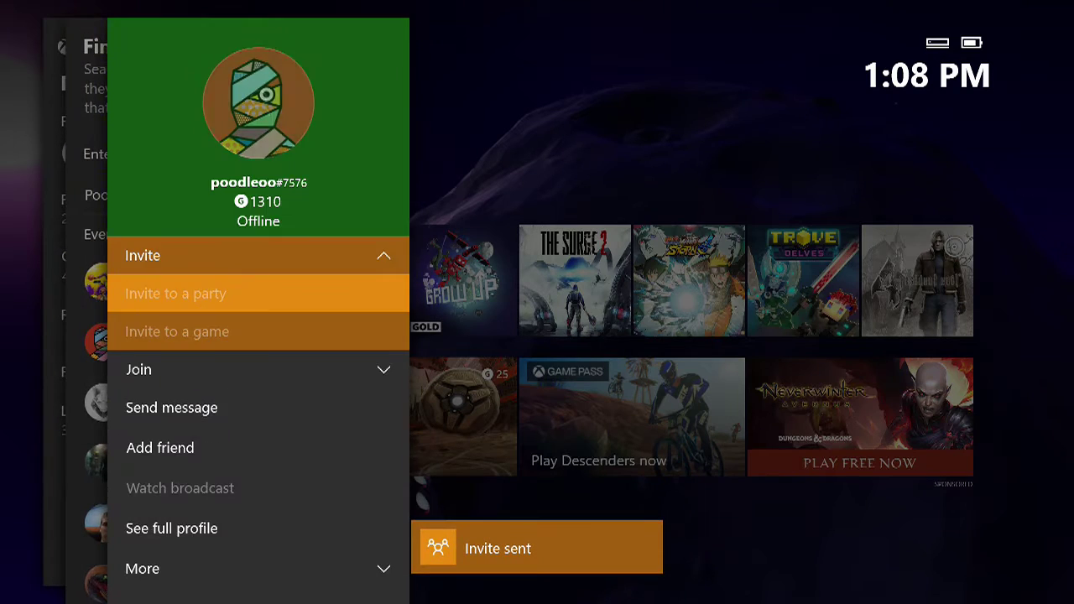
key("Return")
key("Down")
key("Return")
key("Return")
key("Return")
key("Down")
key("Return")
key("Return")
key("Return")
key("Down")
key("Return")
key("Return")
Send party invites to the next several Poodle players.
key("Return")
key("Down")
key("Return")
key("Return")
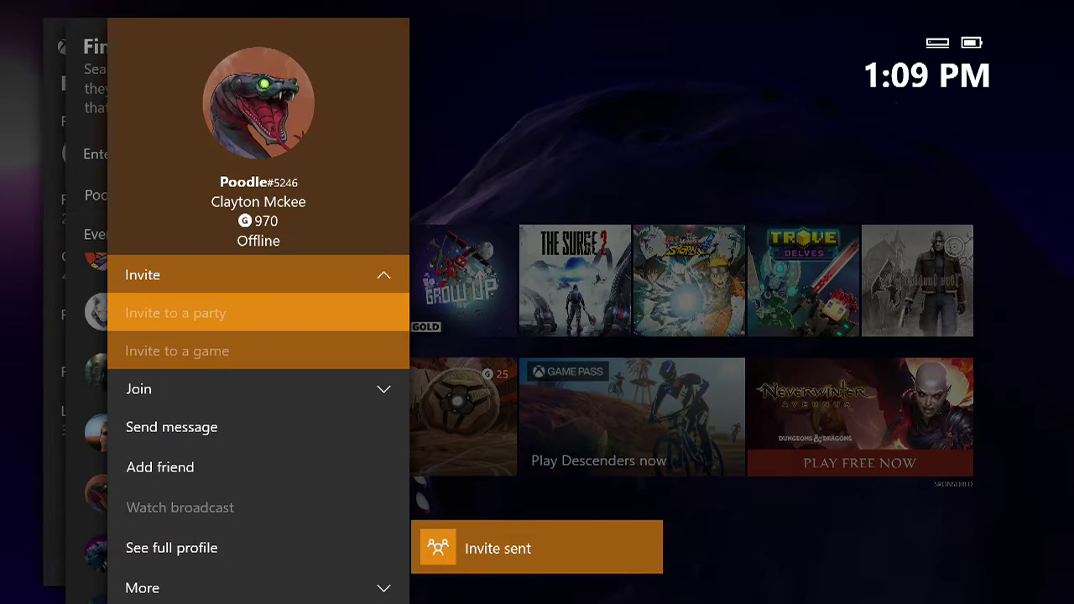
key("Return")
key("Down")
key("Return")
key("Escape")
key("Down")
key("Return")
key("Return")
key("Return")
key("Return")
key("Escape")
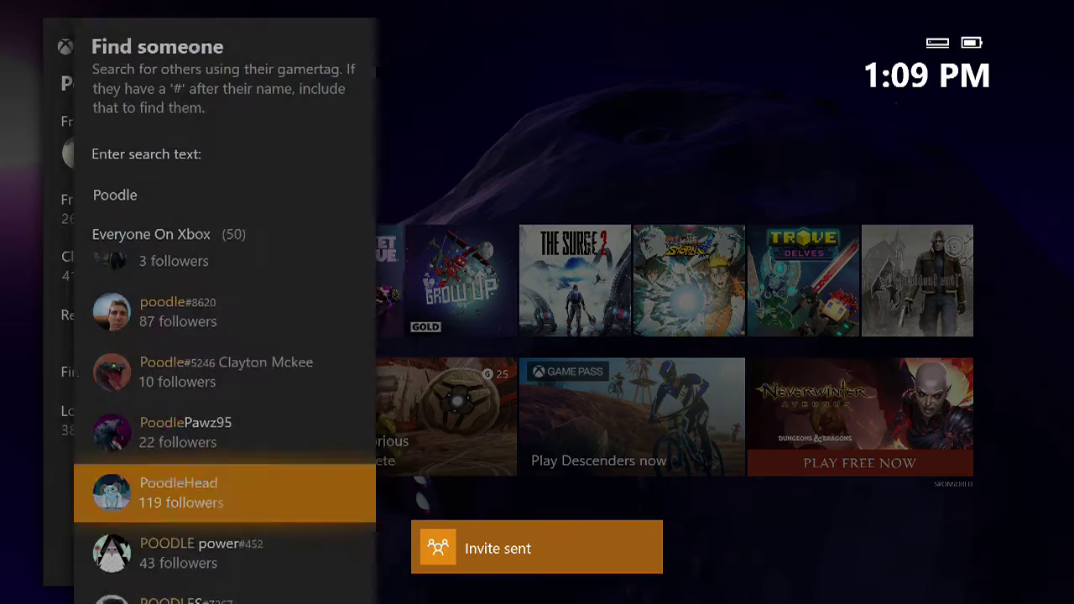
key("Down")
Continue down the results, inviting more Poodle players to the party.
key("Return")
key("Escape")
key("Down")
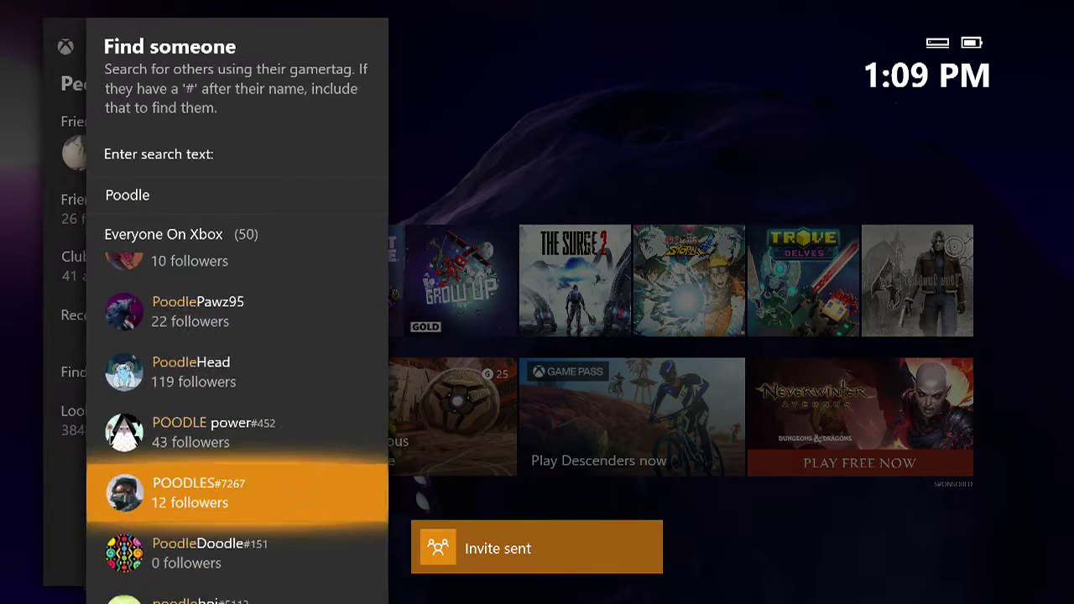
key("Return")
key("Return")
key("Return")
key("Escape")
key("Down")
key("Return")
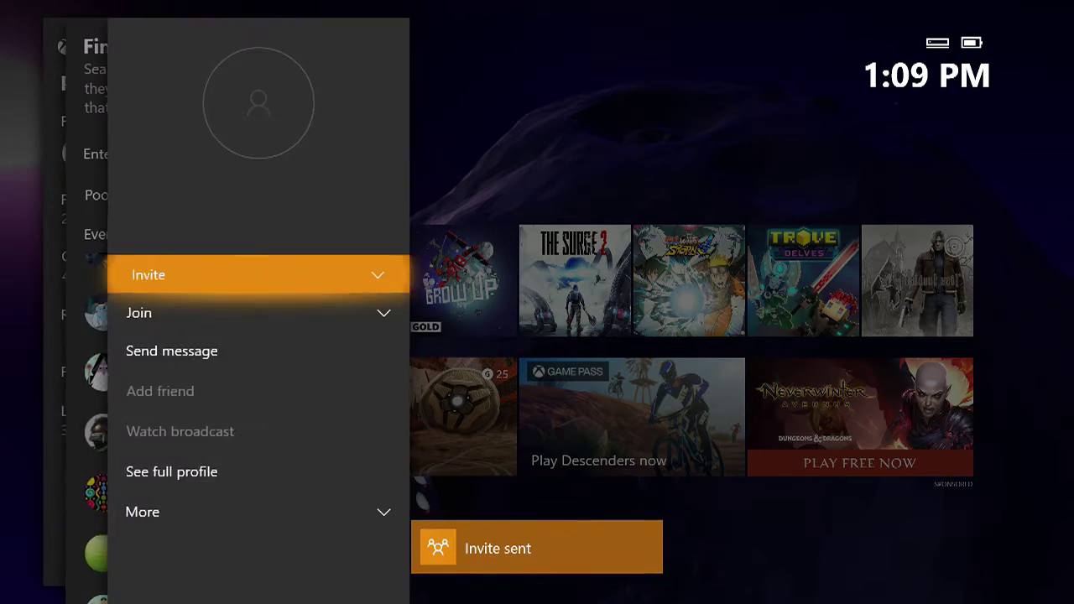
key("Escape")
key("Down")
key("Return")
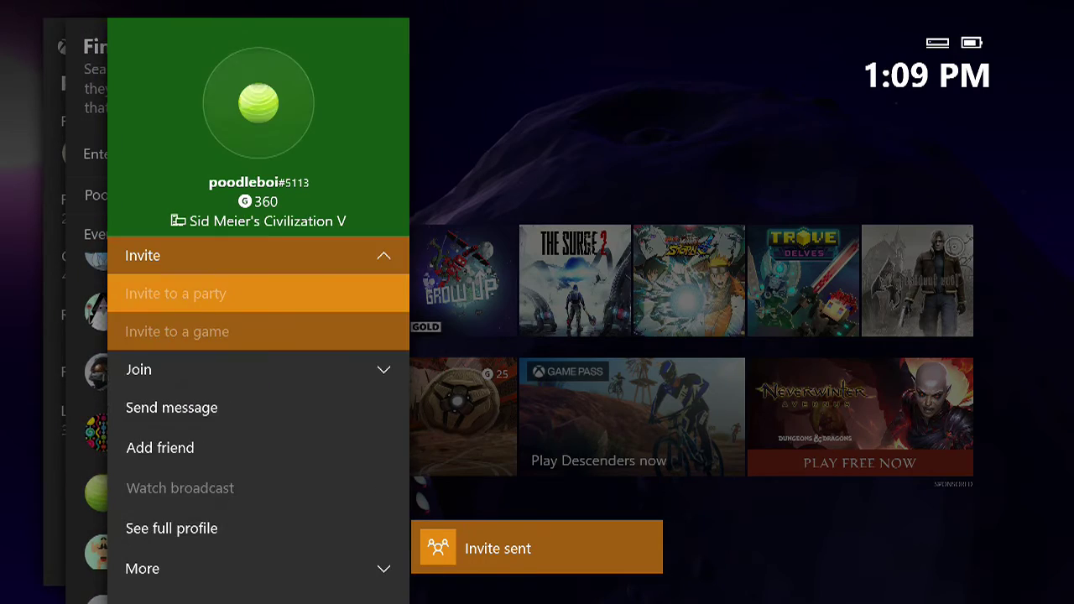
key("Return")
key("Escape")
Invite the following batch of Poodle players to the party.
key("Down")
key("Return")
key("Return")
key("Return")
key("Escape")
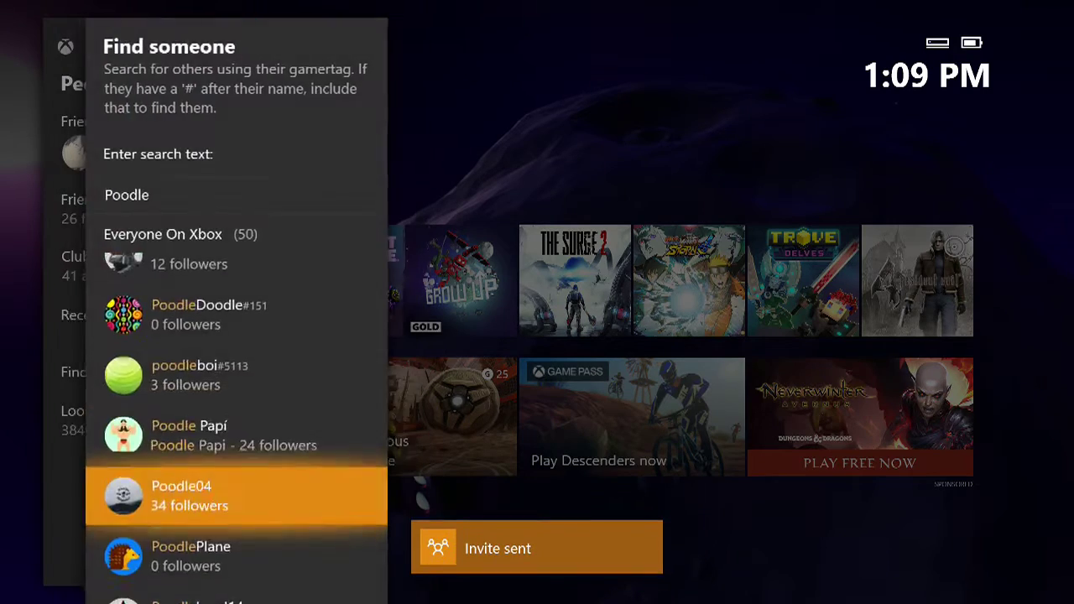
key("Return")
key("Return")
key("Return")
key("Escape")
key("Down")
key("Return")
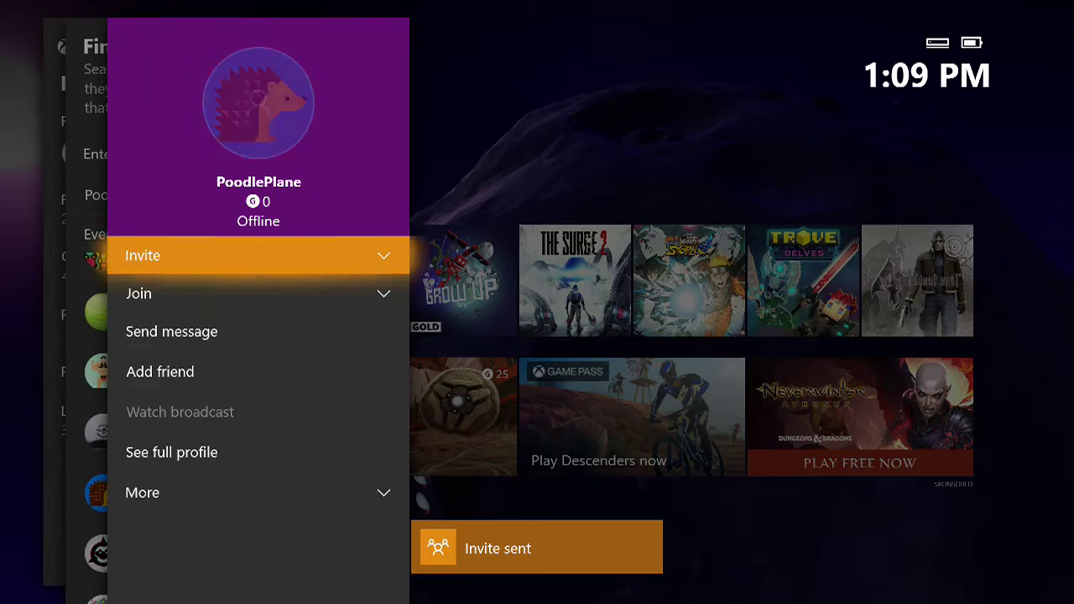
key("Return")
key("Escape")
key("Down")
key("Return")
key("Return")
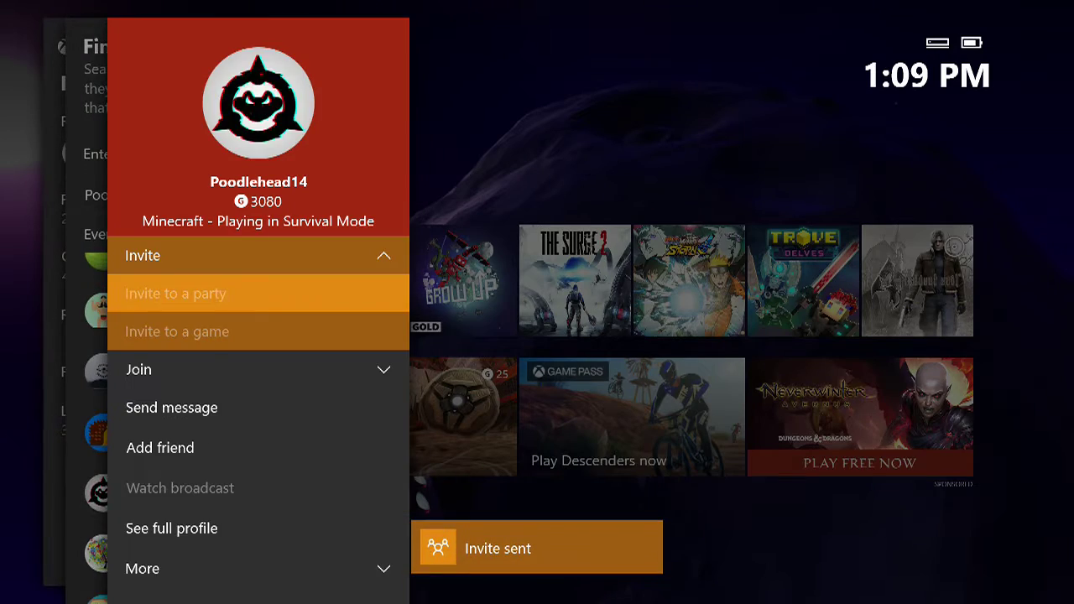
key("Return")
Send party invites to players further down the Poodle results.
key("Escape")
key("Down")
key("Return")
key("Return")
key("Escape")
key("Down")
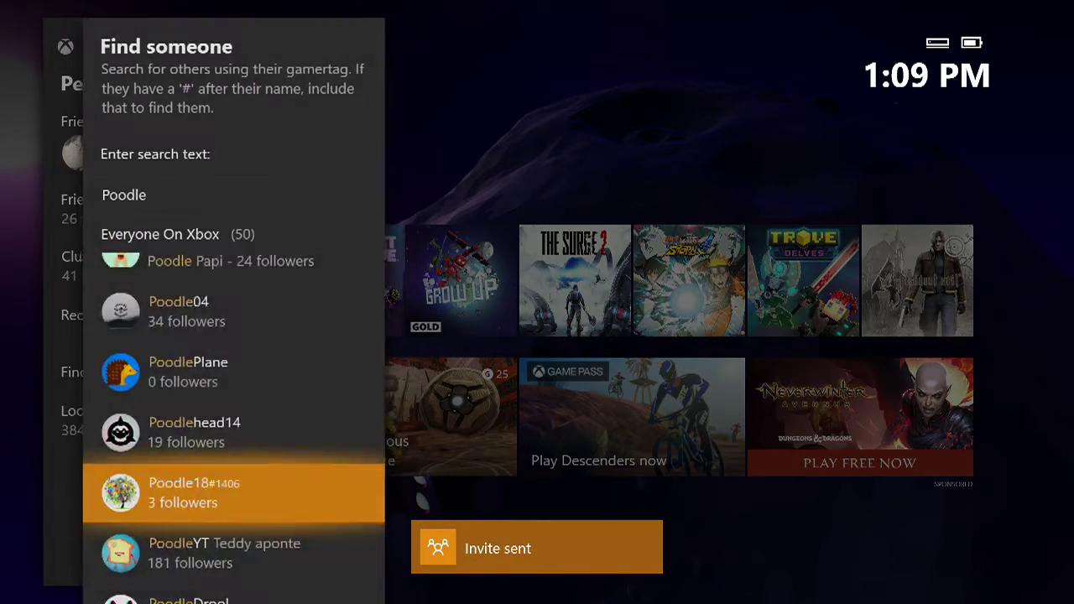
key("Return")
key("Down")
key("Escape")
key("Down")
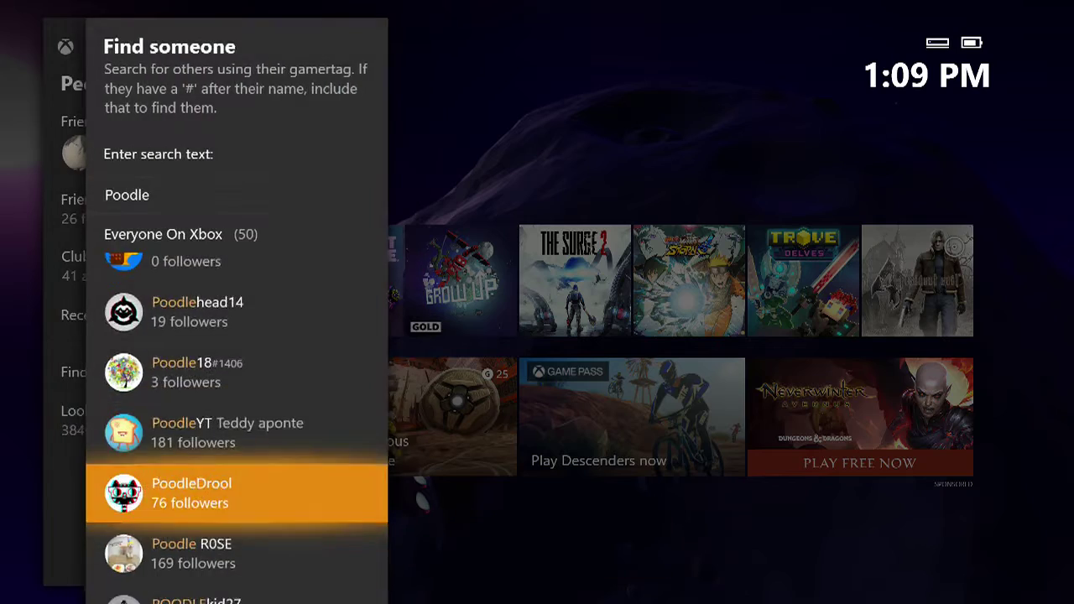
key("Return")
key("Return")
key("Return")
key("Escape")
key("Down")
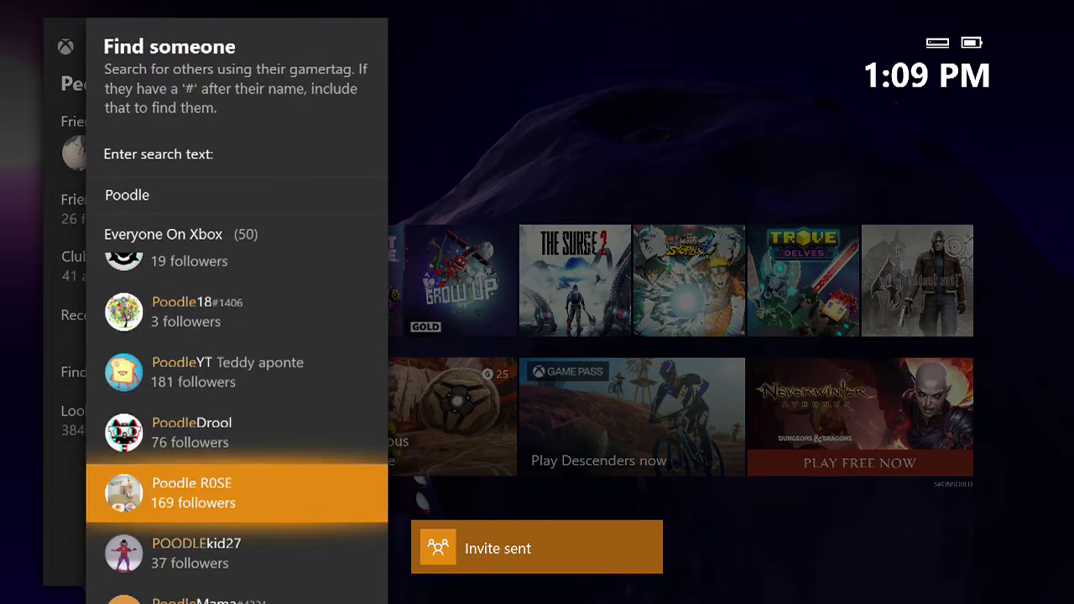
Keep inviting Poodle players lower in the list.
key("Return")
key("Return")
key("Return")
key("Escape")
key("Down")
key("Return")
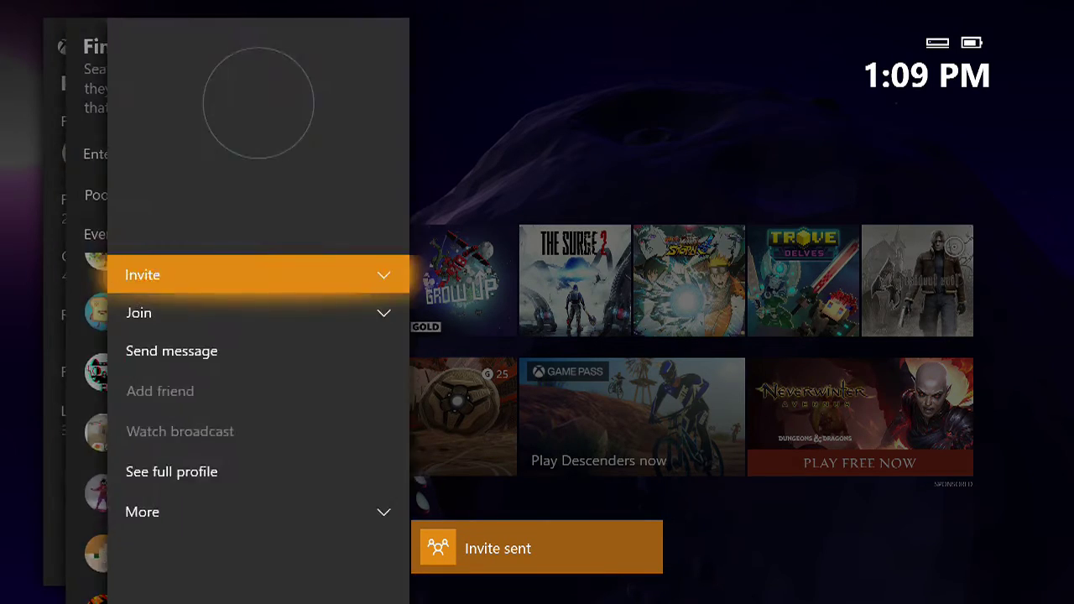
key("Return")
key("Return")
key("Escape")
key("Escape")
key("Down")
key("Return")
key("Return")
key("Return")
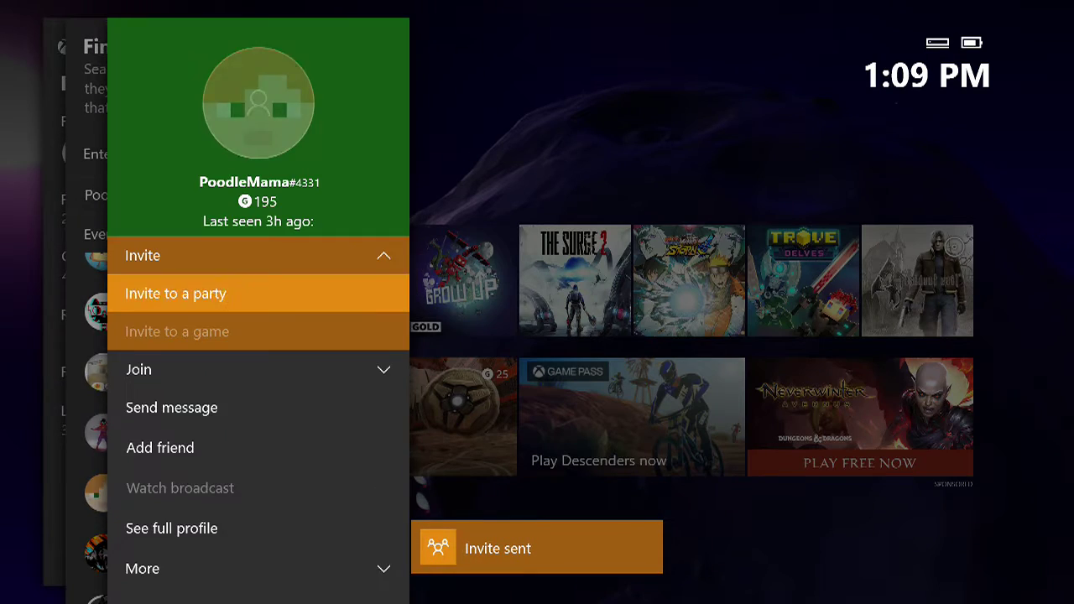
key("Escape")
Invite the last Poodle players in the run and return to the dashboard home.
key("Escape")
key("Down")
key("Return")
key("Return")
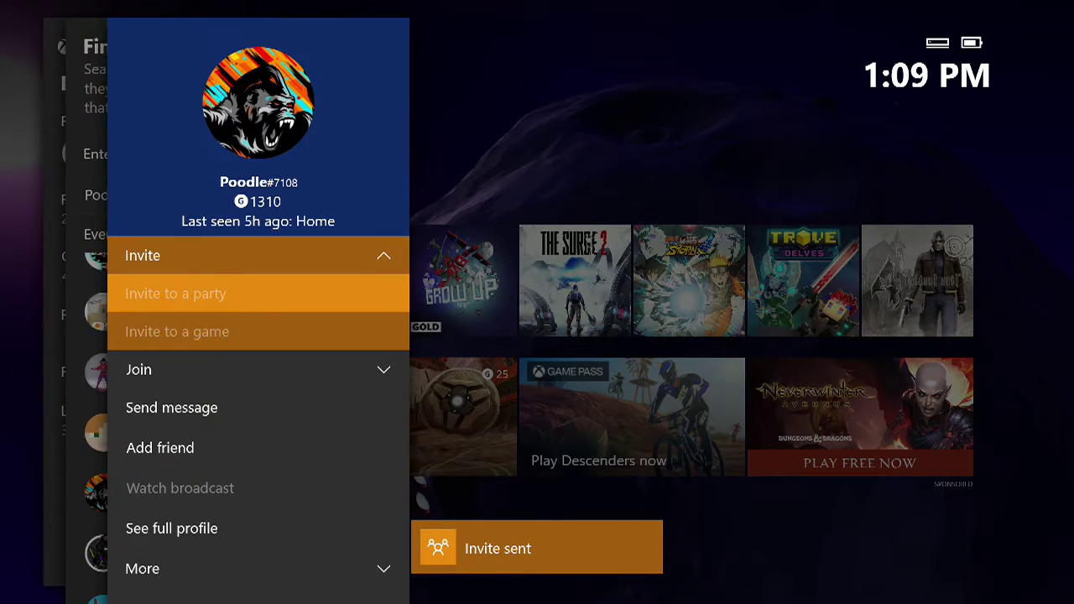
key("Return")
key("Escape")
key("Down")
key("Return")
key("Return")
key("Return")
key("Escape")
key("Down")
key("Return")
key("Return")
key("Return")
key("Escape")
key("Escape")
key("Down")
key("Return")
key("Return")
key("Return")
key("Escape")
key("Escape")
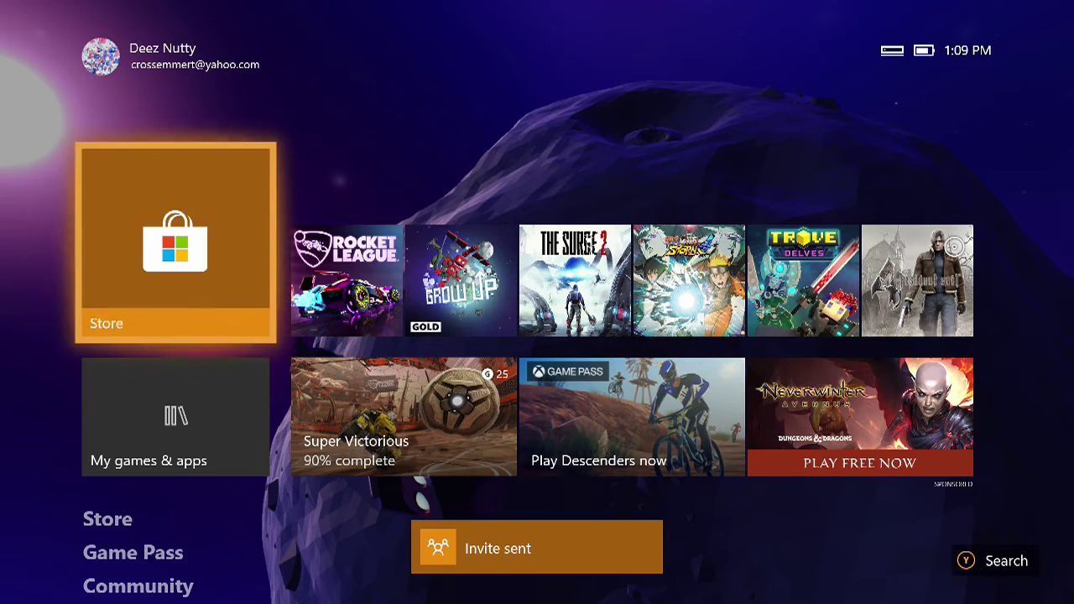
Navigate the guide's sections back to People and open Find someone.
key("super")
key("Right")
key("Right")
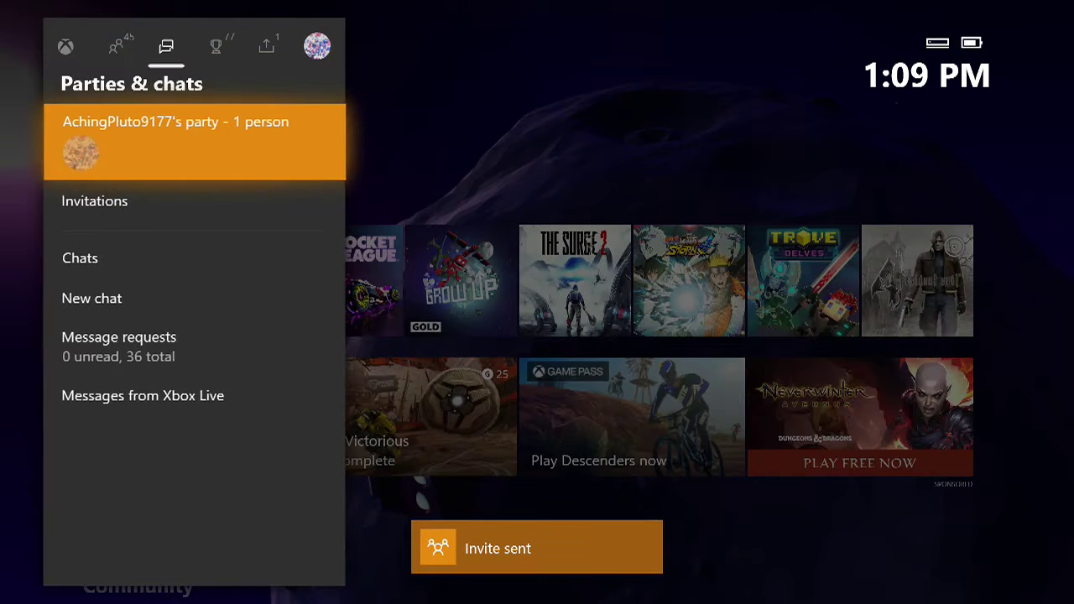
key("Down")
key("Down")
key("Right")
key("Down")
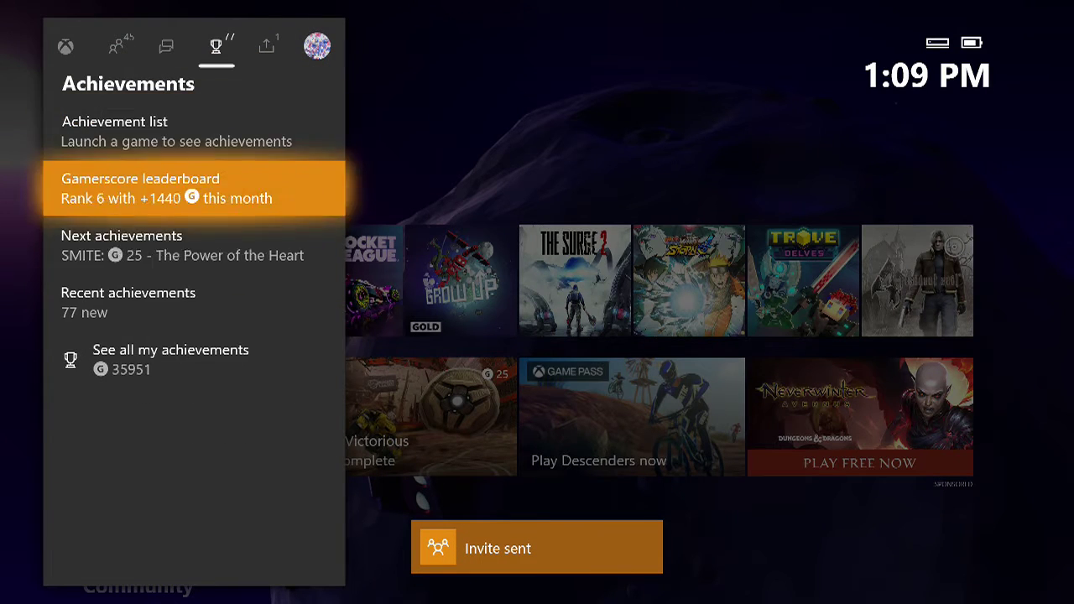
key("Right")
key("Left")
key("Left")
key("Left")
key("Down")
key("Down")
key("Down")
key("Down")
key("Return")
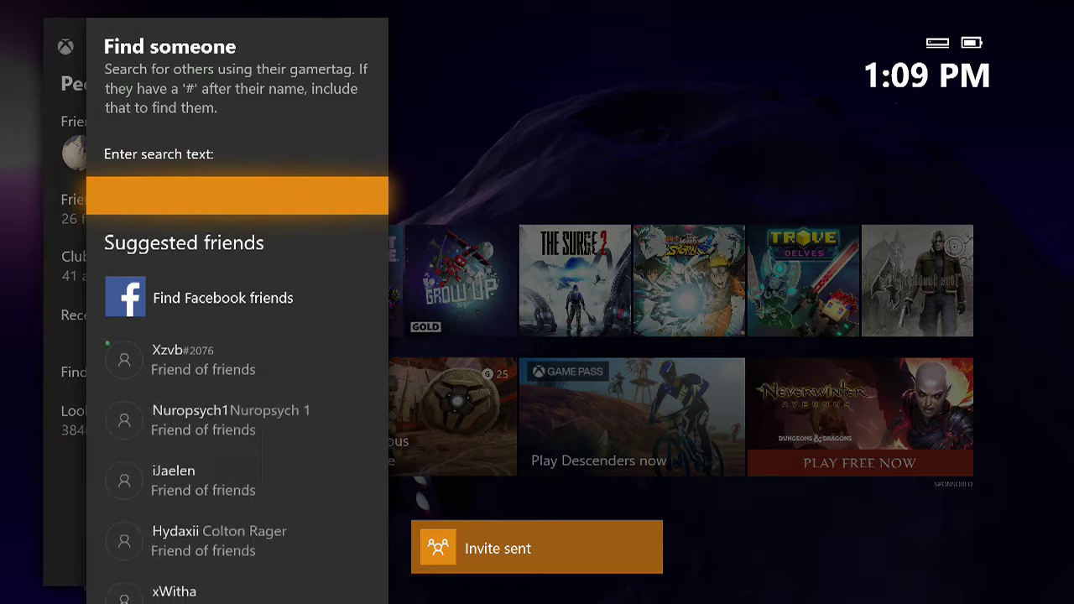
key("Return")
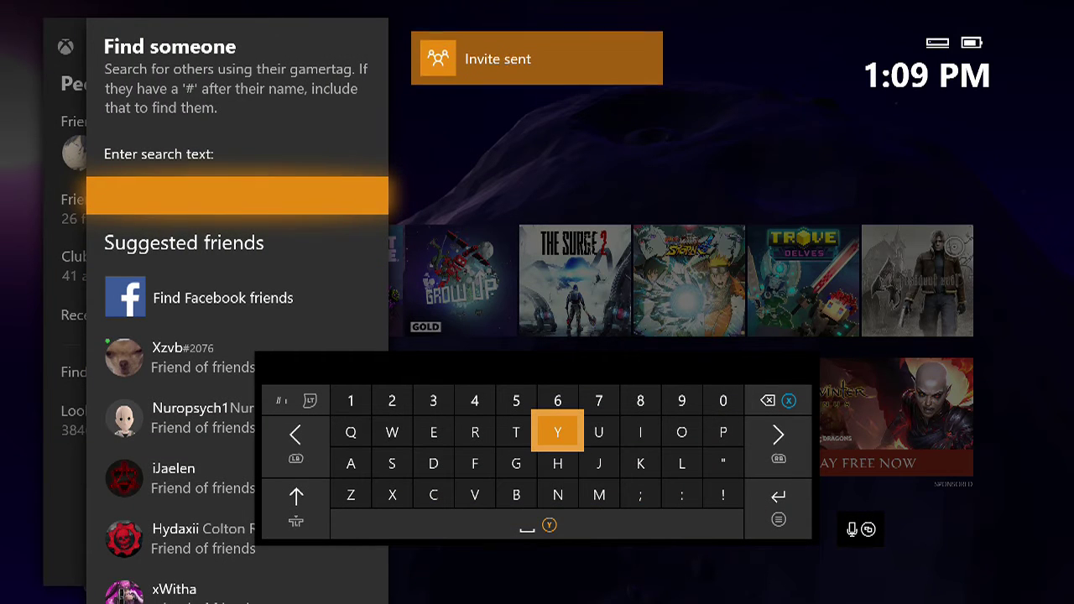
Enter 'Heart' on the on-screen keyboard and search gamertags.
key("Down")
key("Right")
key("Return")
key("Left")
key("Left")
key("Up")
key("Left")
key("Return")
key("Down")
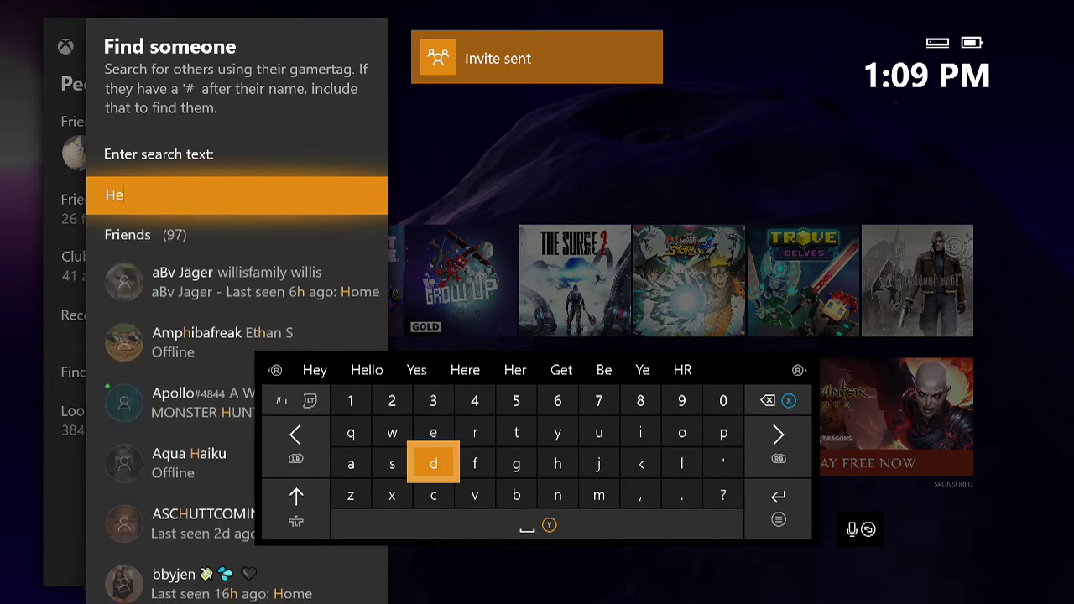
key("Left")
key("Left")
key("Return")
key("Right")
key("Right")
key("Up")
key("Right")
key("Return")
key("Right")
key("Return")
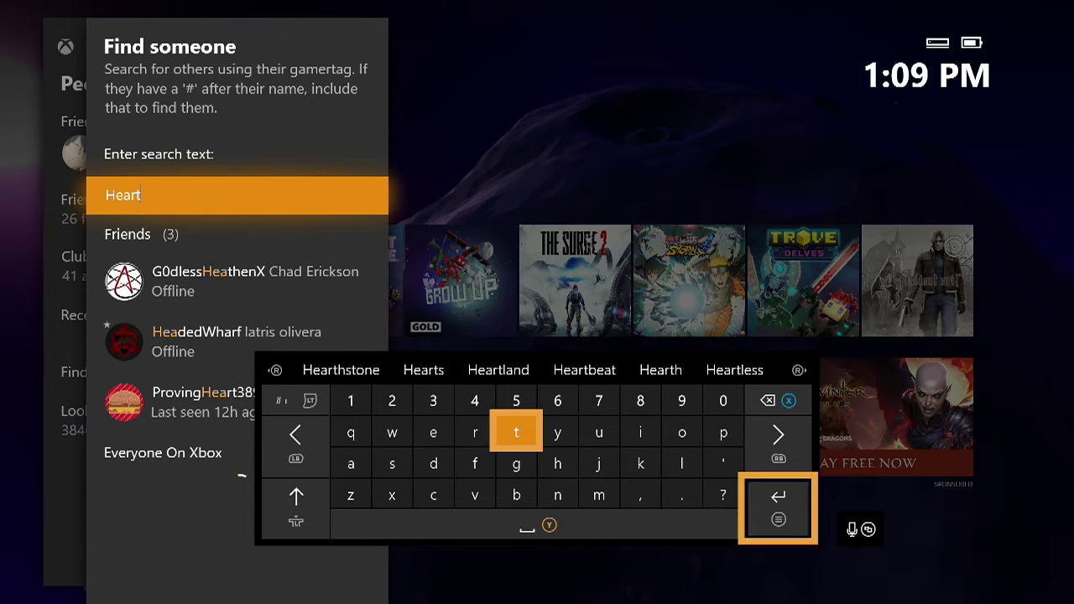
key("Return")
key("Down")
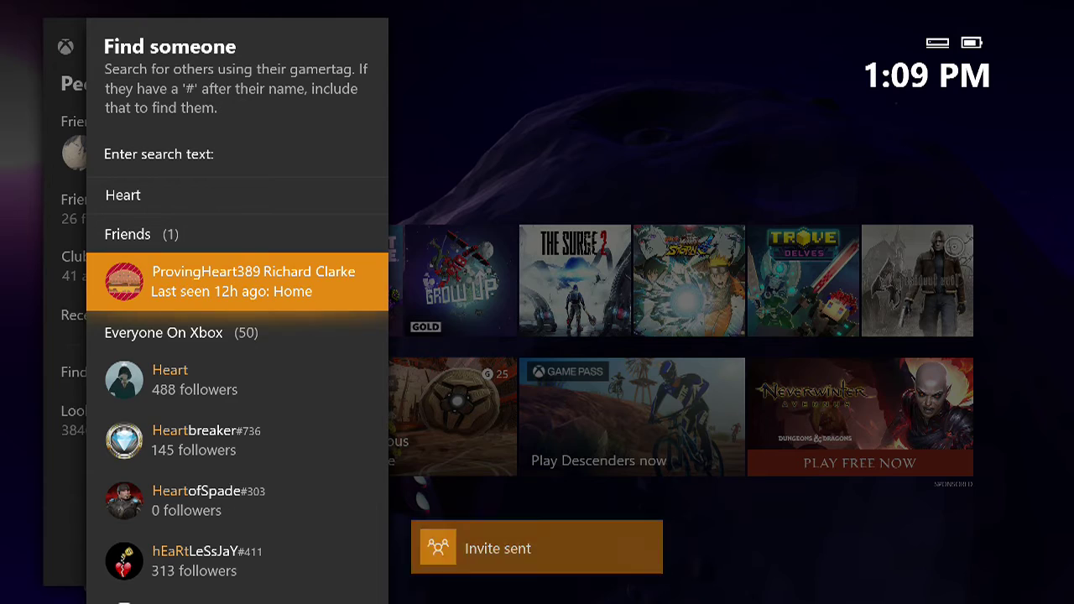
key("Down")
key("Down")
key("Return")
key("Return")
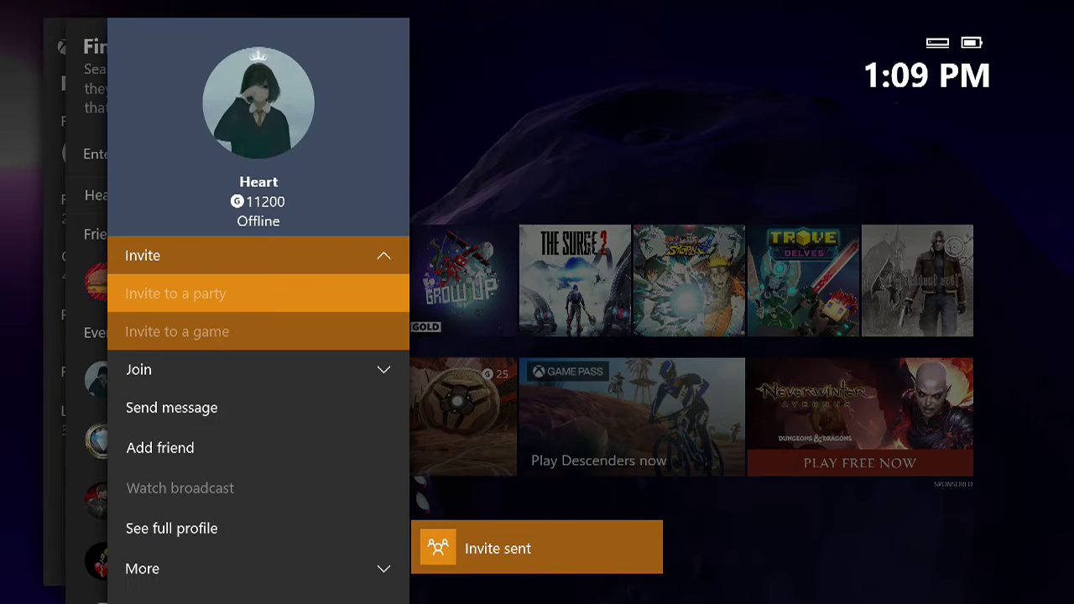
key("Escape")
key("Escape")
key("Down")
key("Return")
key("Return")
key("Escape")
key("Escape")
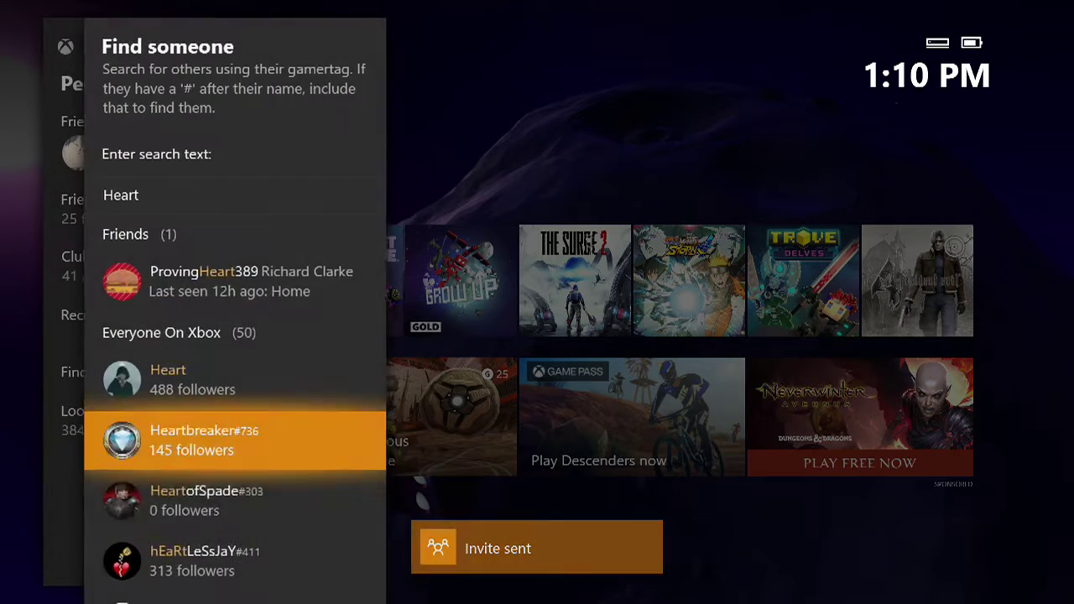
key("Down")
key("Return")
key("Return")
key("Return")
key("Down")
key("Return")
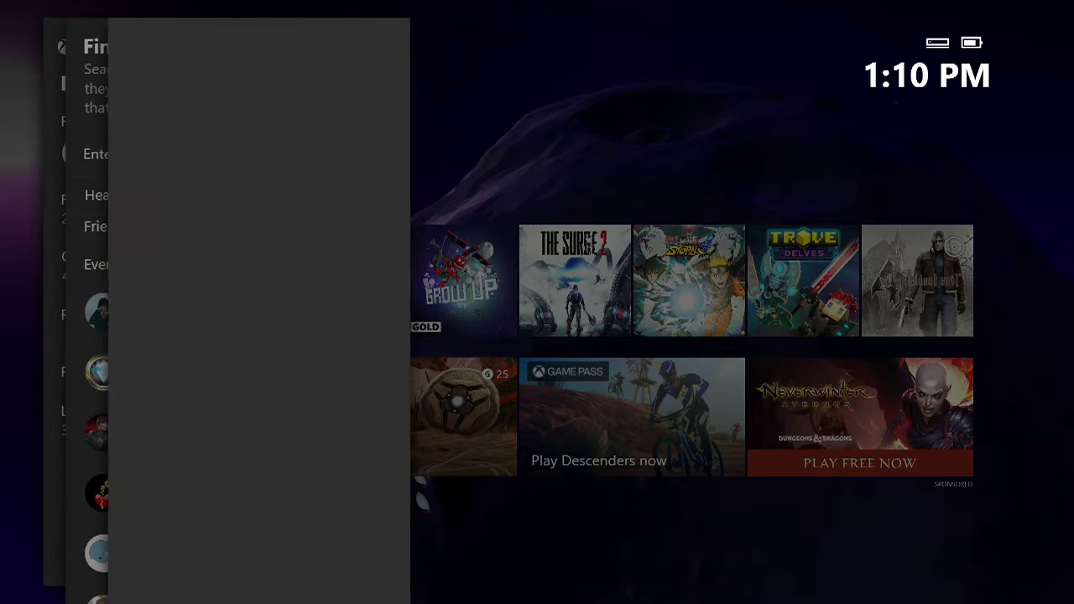
key("Return")
key("Return")
key("Down")
key("Return")
key("Return")
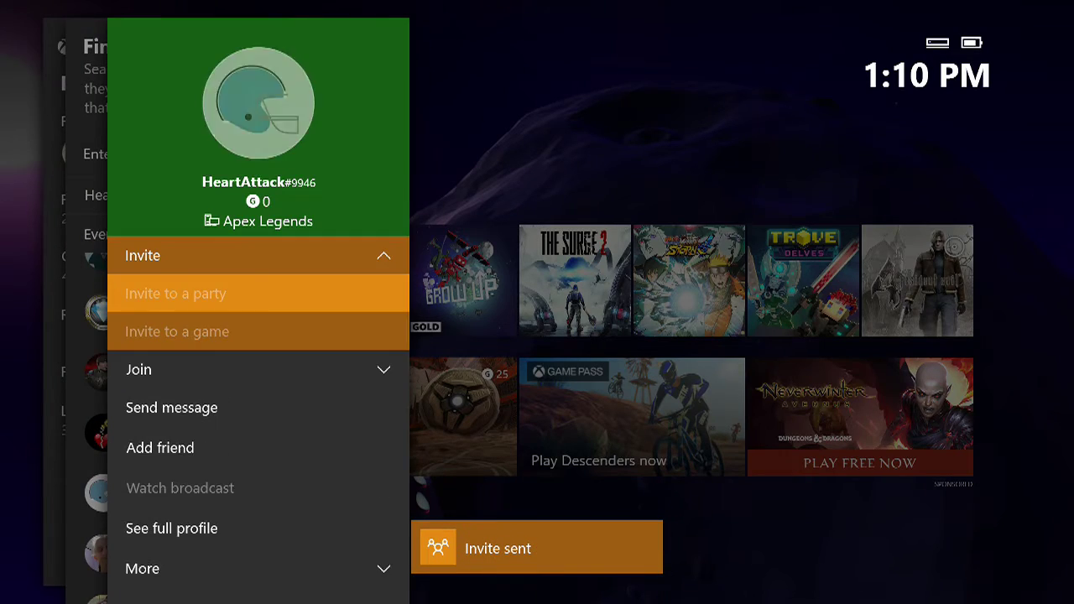
key("Return")
key("Down")
key("Return")
key("Return")
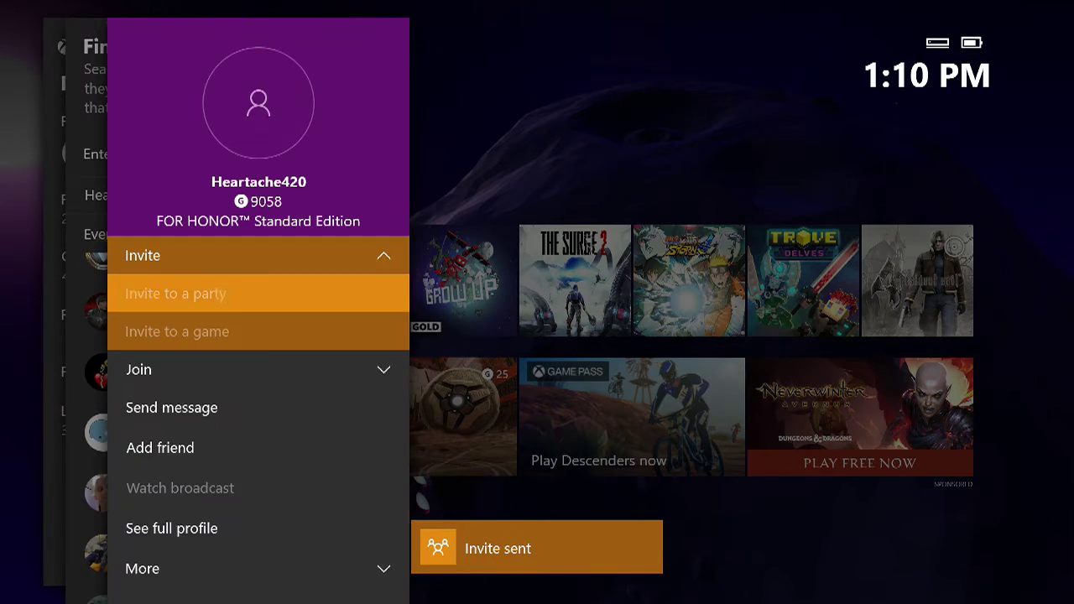
key("Return")
key("Down")
key("Escape")
key("Return")
key("Return")
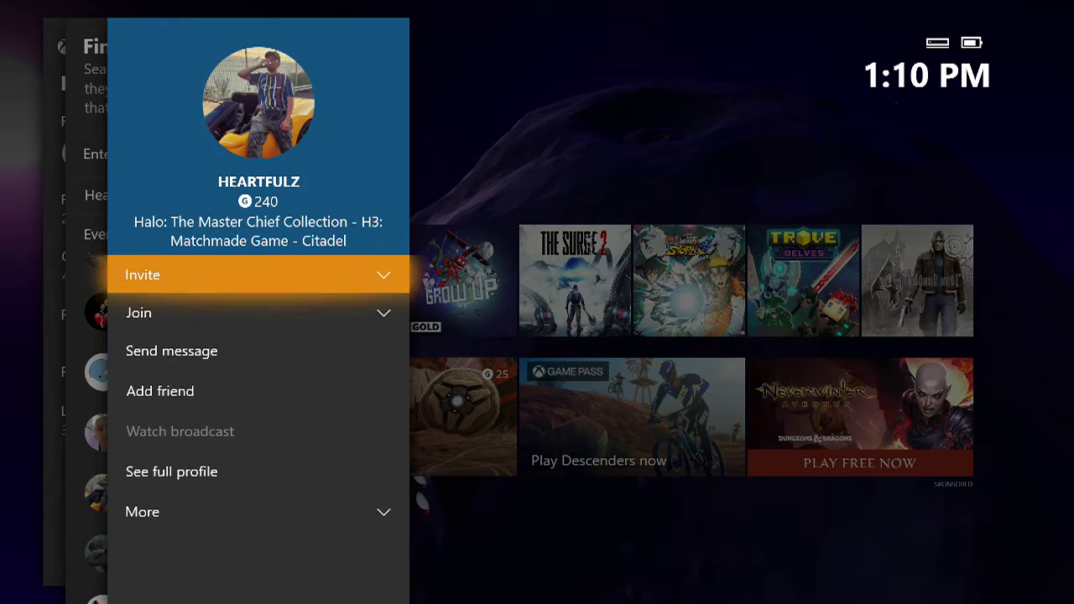
key("Return")
key("Down")
key("Return")
key("Return")
key("Return")
key("Down")
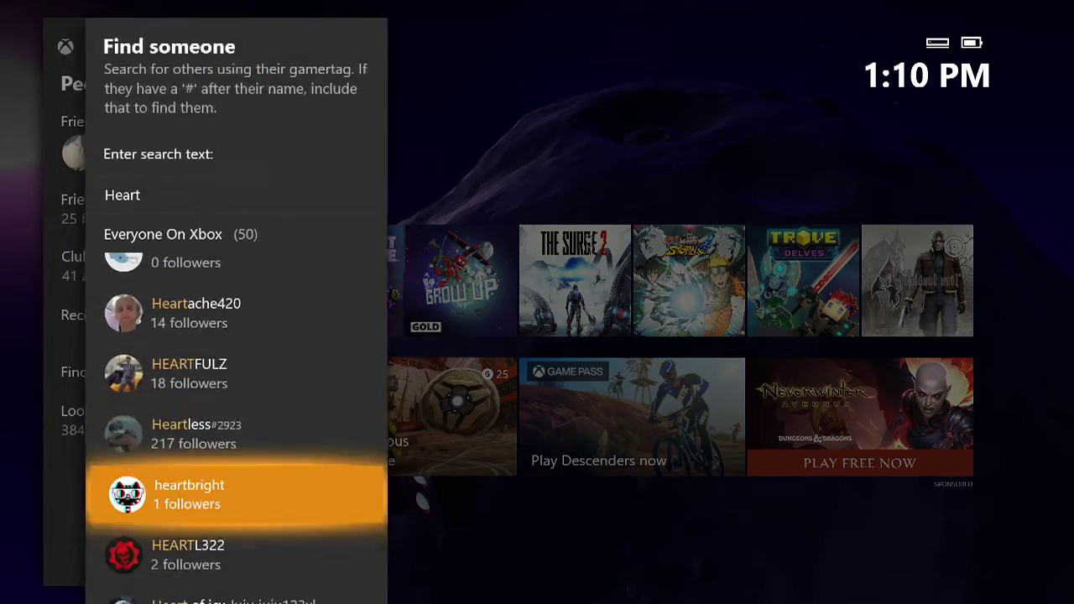
key("Return")
key("Return")
key("Return")
key("Down")
key("Return")
key("Return")
key("Return")
Invite Heart of icx, HeartlessEU, Heartbreak and another Heartless player to the party.
key("Down")
key("Return")
key("Return")
key("Return")
key("Escape")
key("Return")
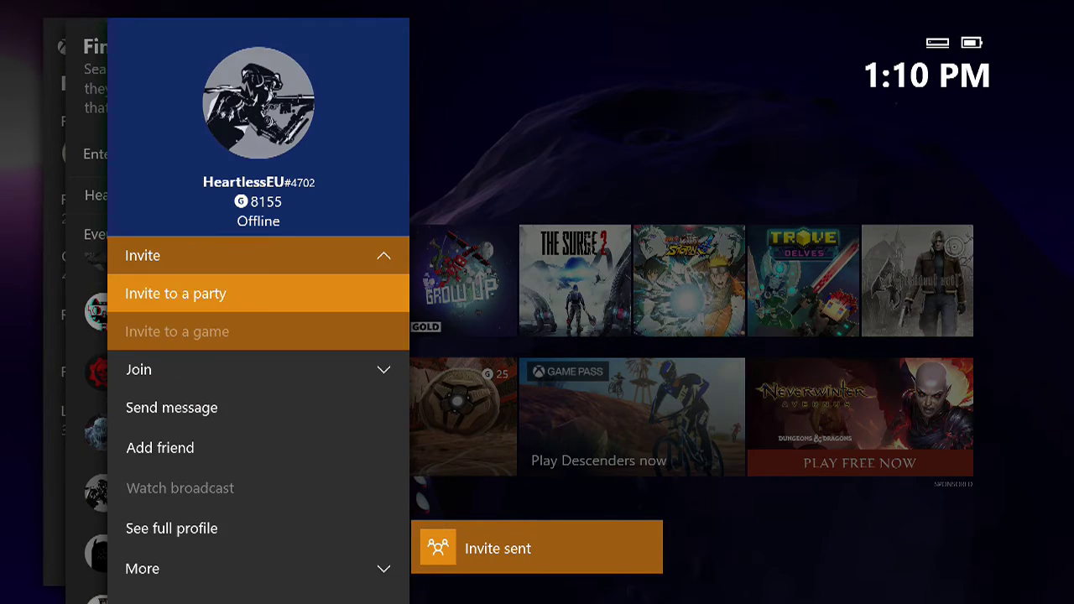
key("Return")
key("Down")
key("Return")
key("Return")
key("Return")
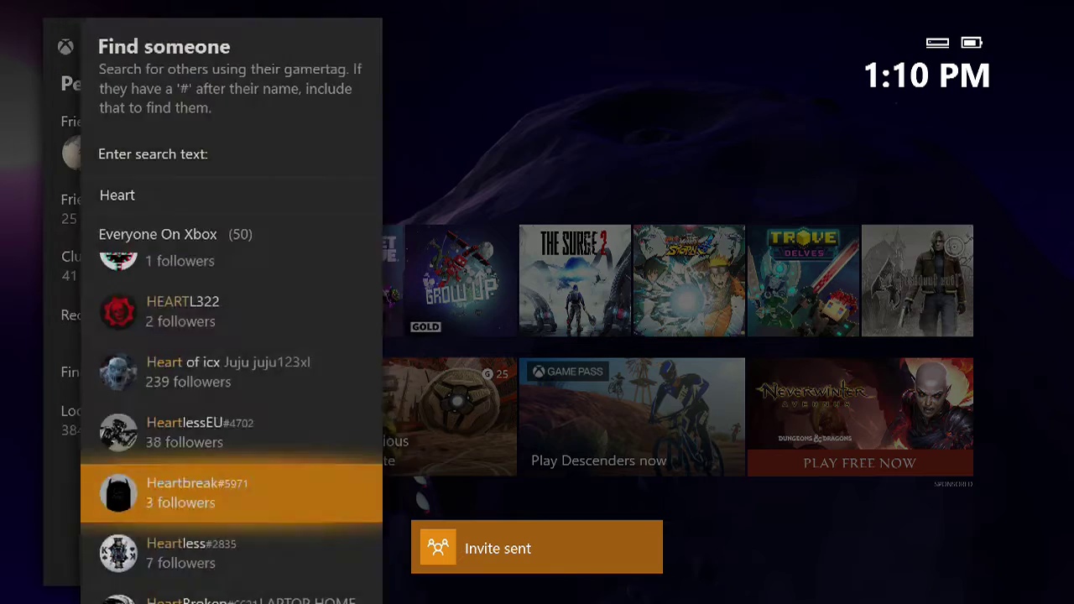
key("Down")
key("Return")
key("Return")
key("Return")
key("Down")
key("Return")
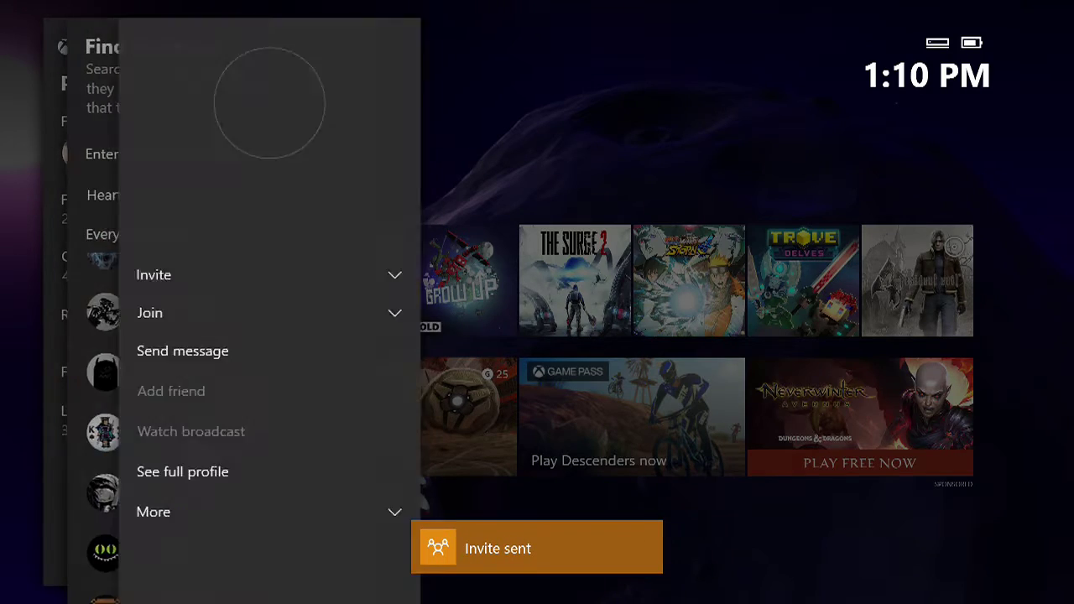
key("Return")
key("Return")
key("Down")
key("Return")
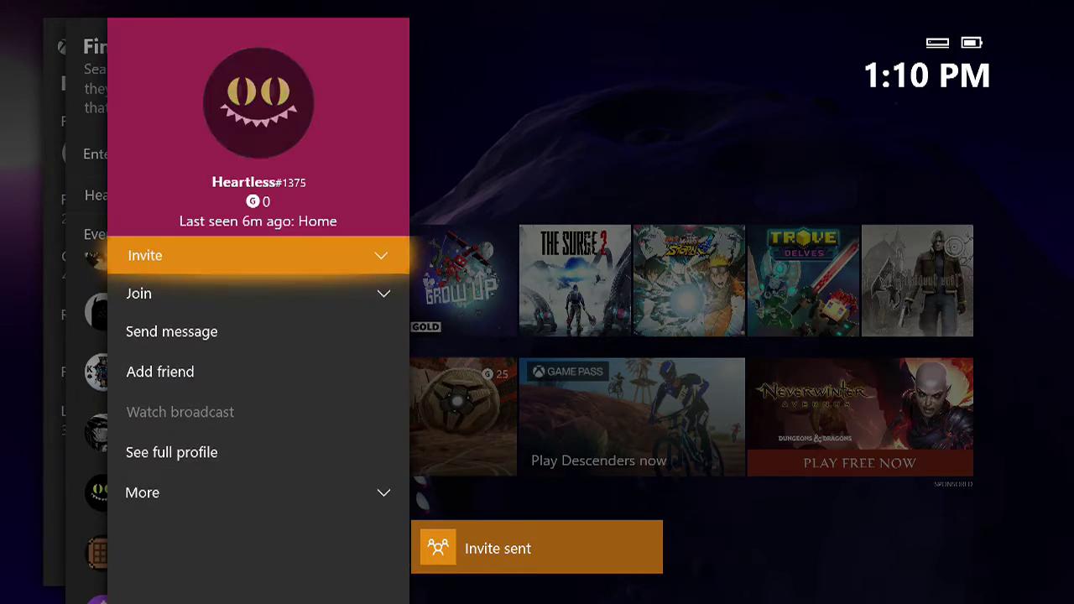
key("Return")
key("Return")
key("Down")
key("Return")
key("Return")
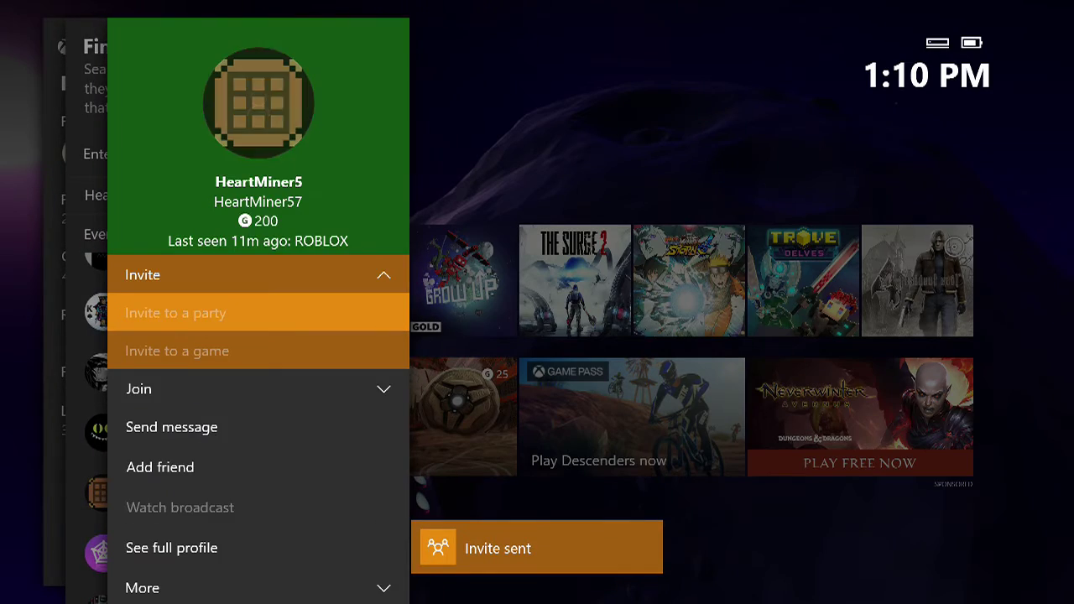
key("Return")
key("Down")
key("Return")
key("Return")
key("Return")
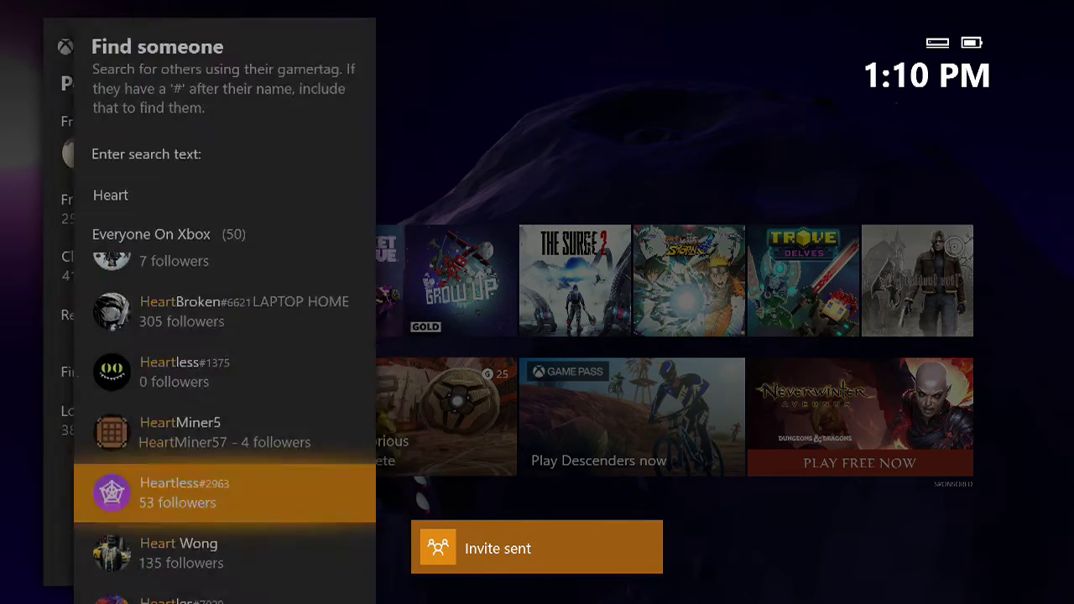
key("Down")
key("Return")
key("Return")
key("Return")
key("Down")
key("Return")
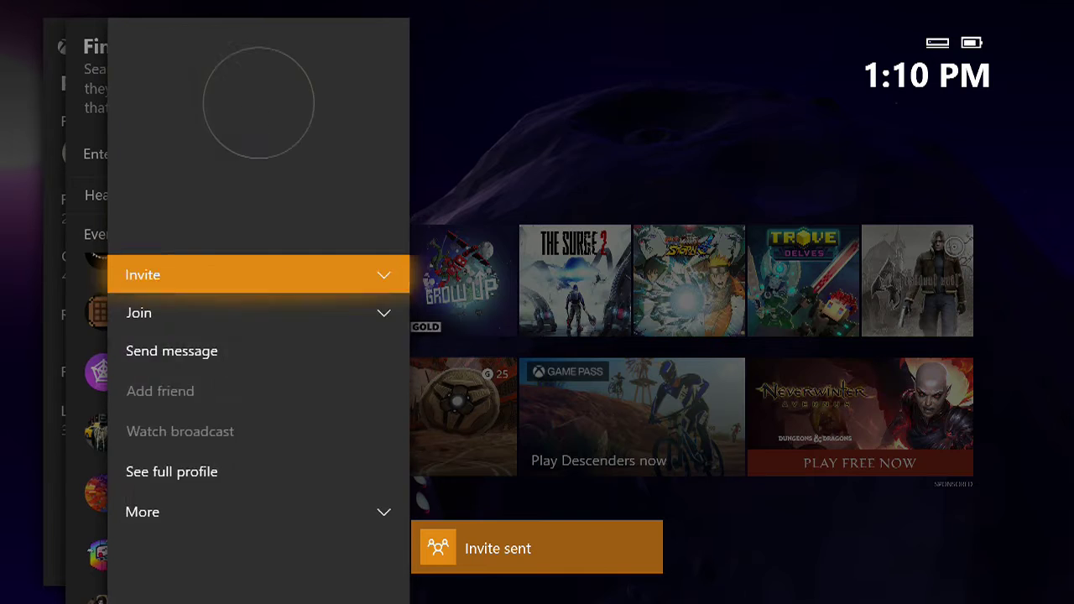
key("Return")
key("Return")
key("Down")
key("Return")
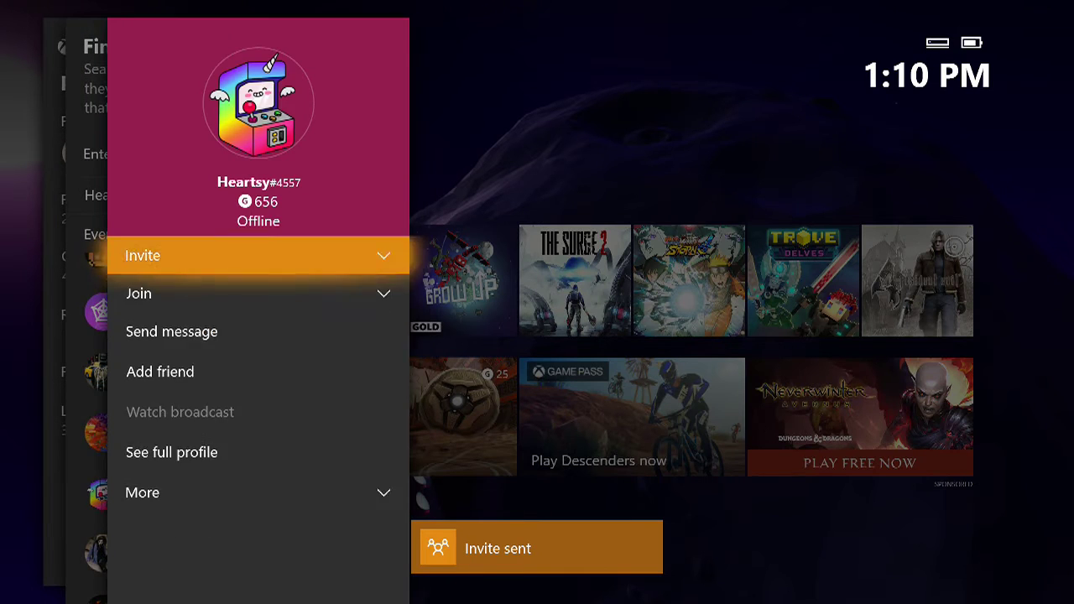
key("Escape")
key("Escape")
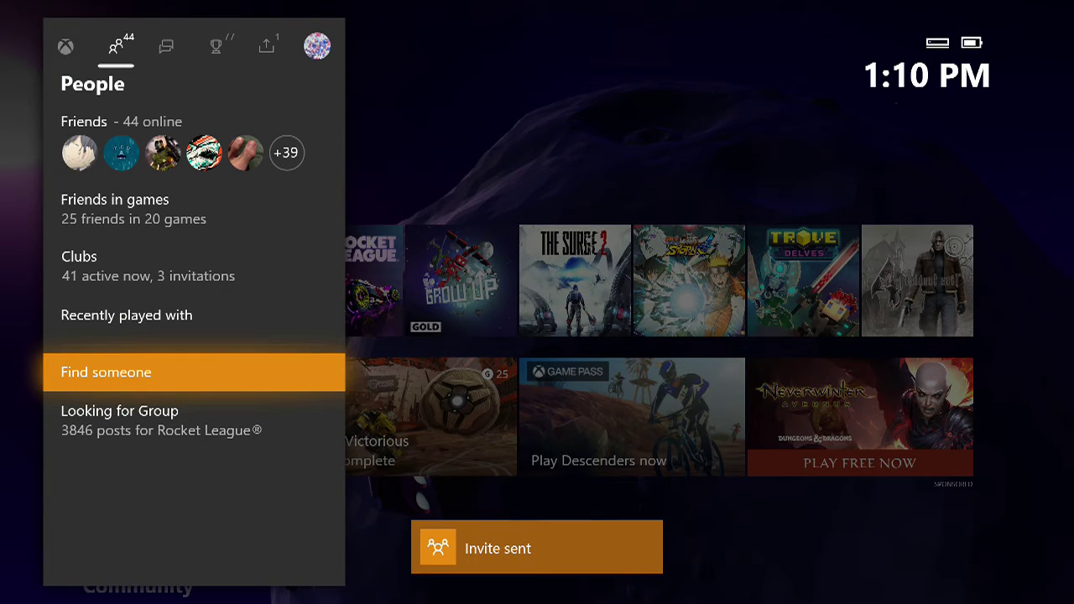
Open Party from Home, scroll the members to find Heartbreaker#736, then close.
key("Left")
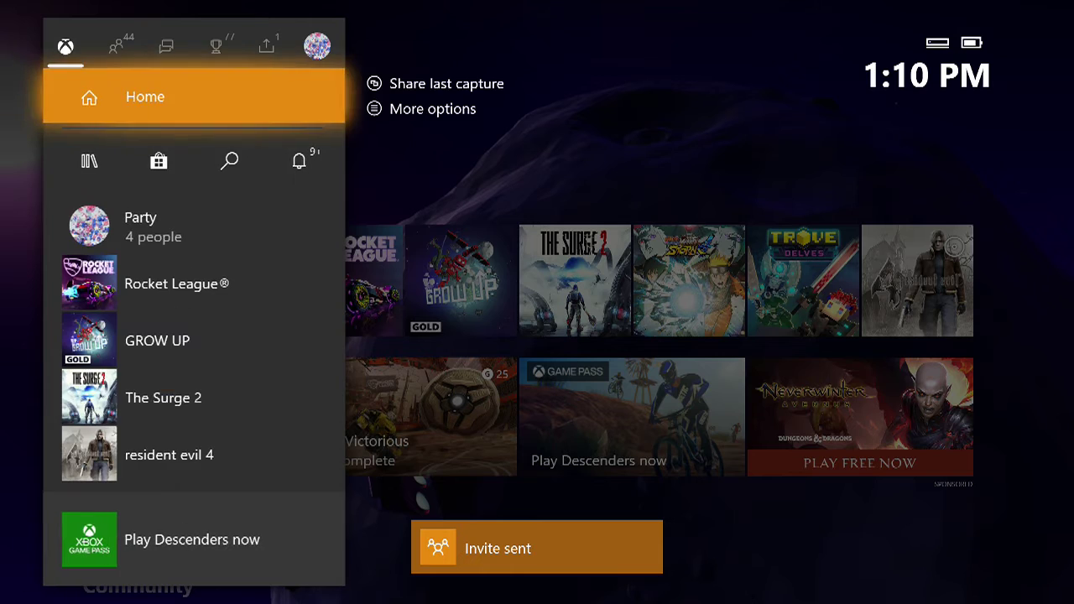
key("Down")
key("Down")
key("Return")
key("Up")
key("Up")
key("Up")
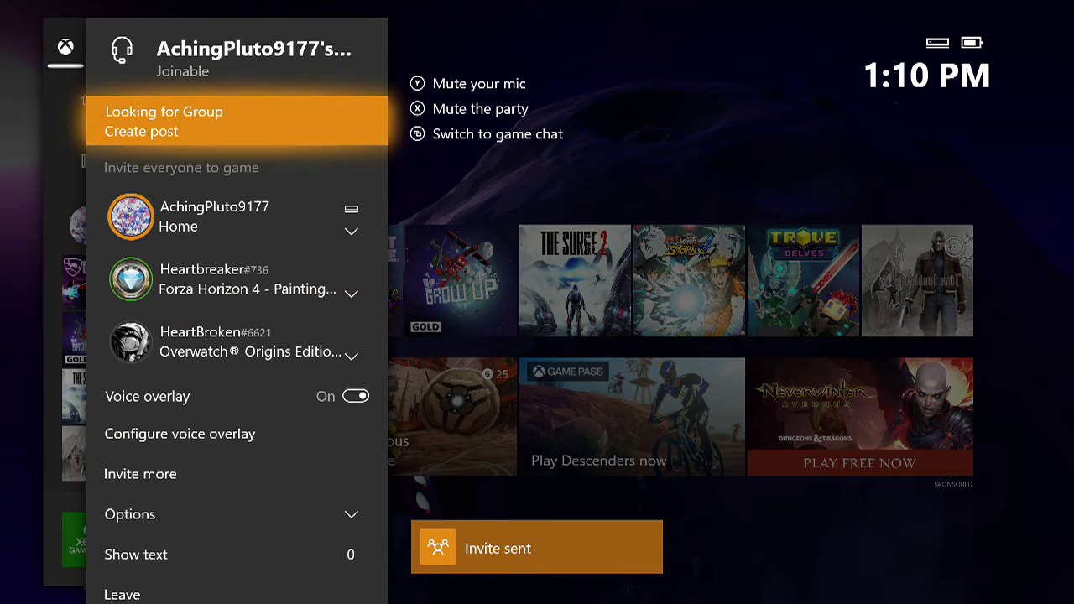
key("Down")
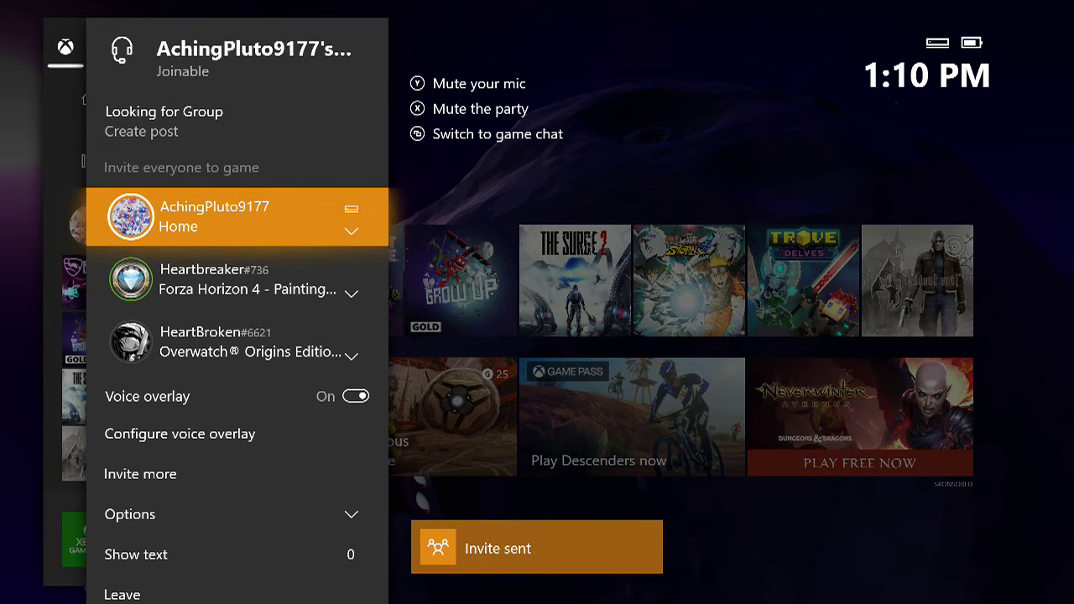
key("Down")
key("Up")
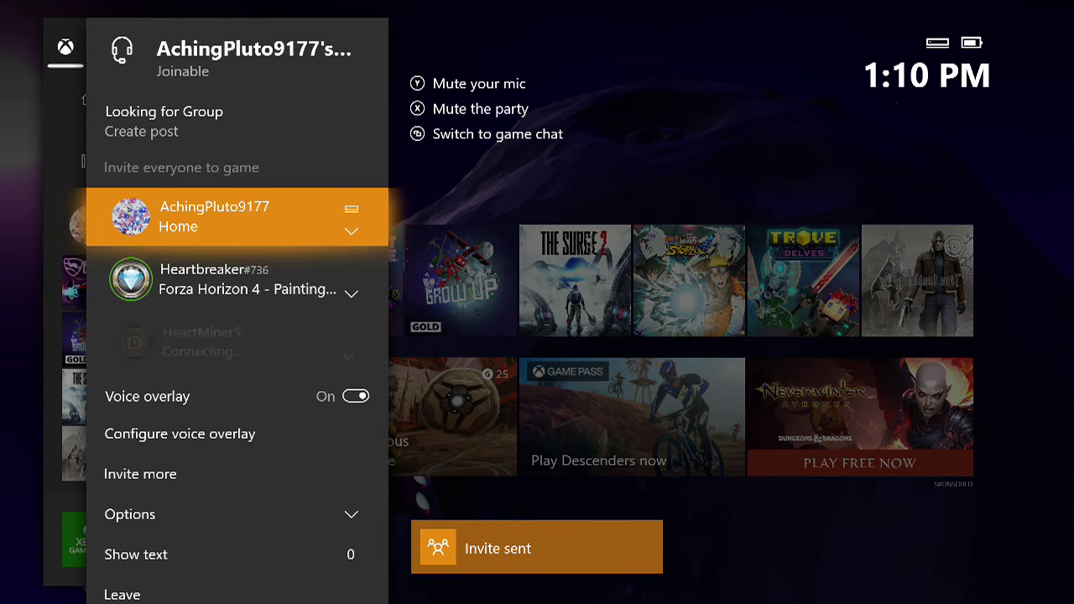
key("Up")
key("Up")
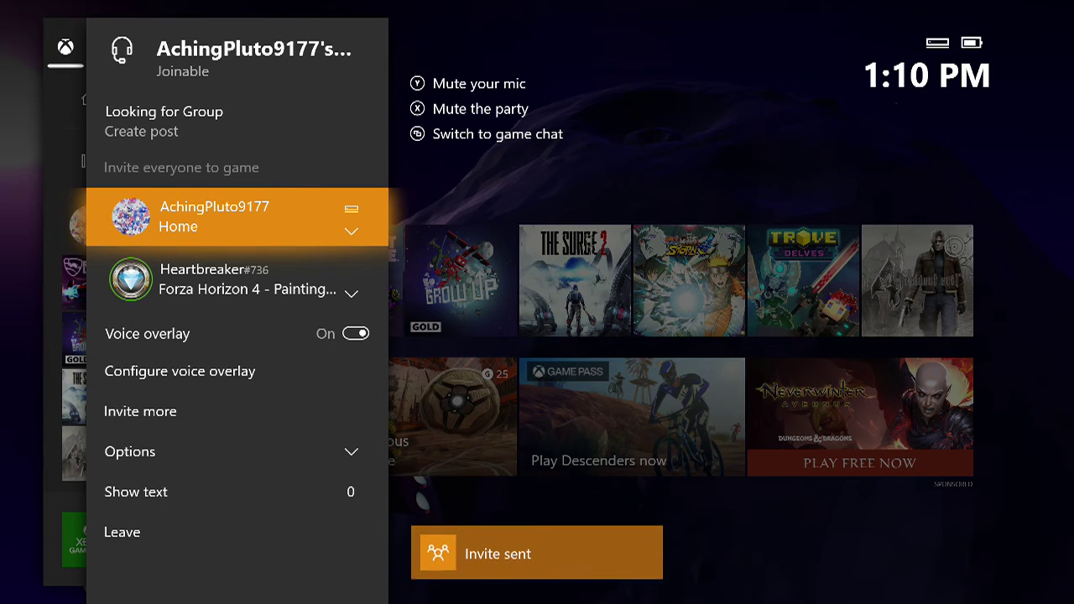
key("Down")
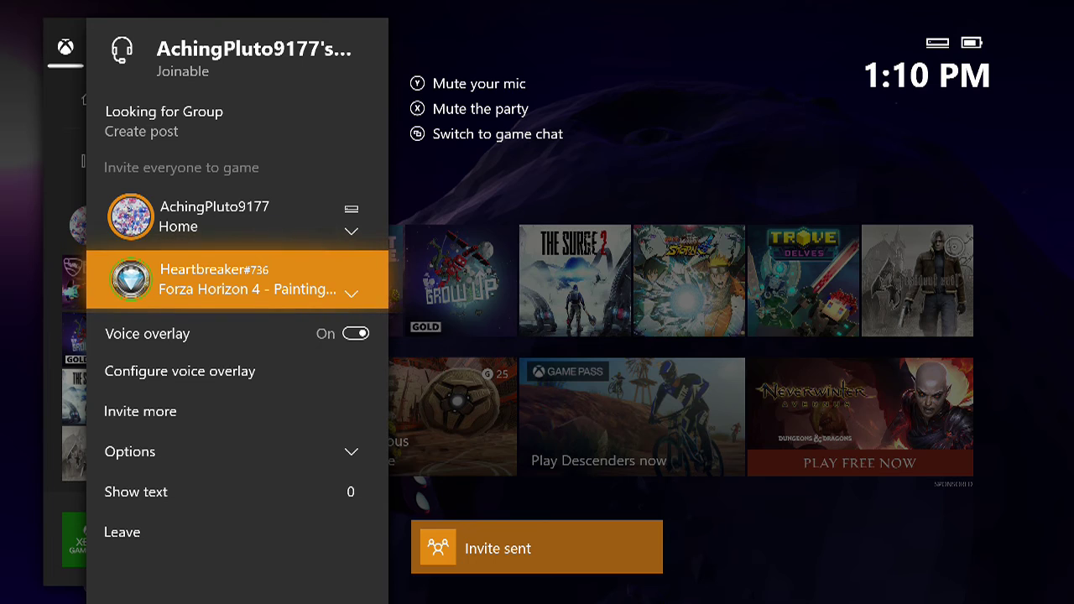
key("Down")
key("Down")
key("Down")
key("Down")
key("Down")
key("Return")
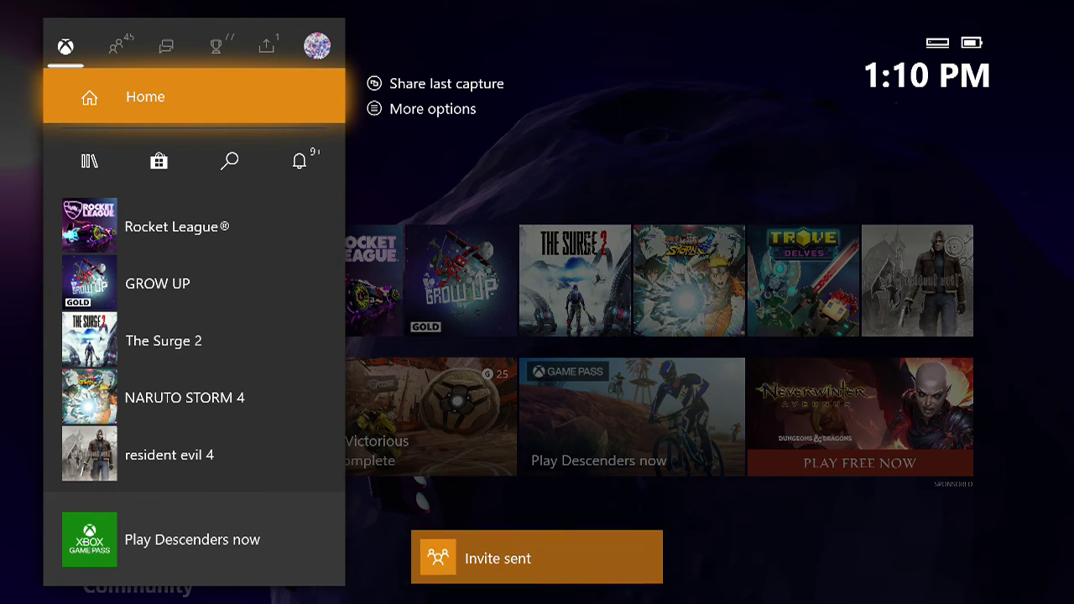
Switch the guide from Home to the People tab showing 45 friends online.
key("Right")
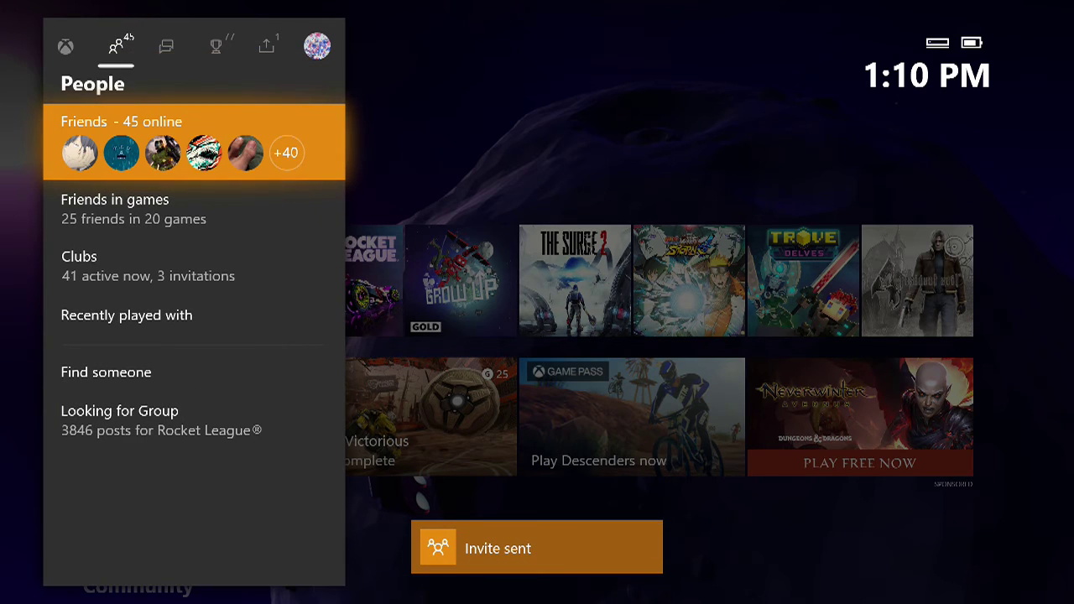